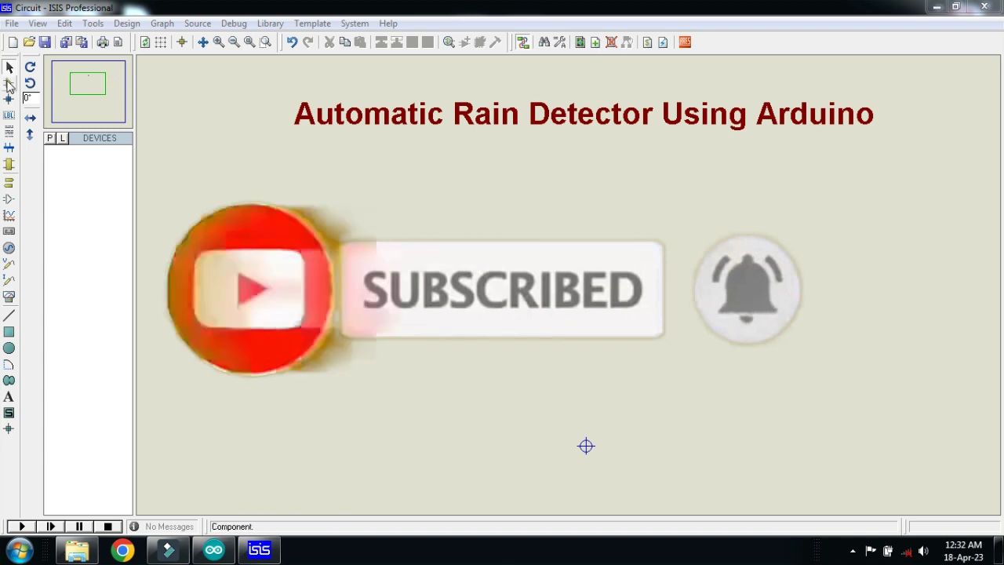
- Add the SIMULINO UNO board from the ARDUINO category to the project's device list
left_click(50, 138)
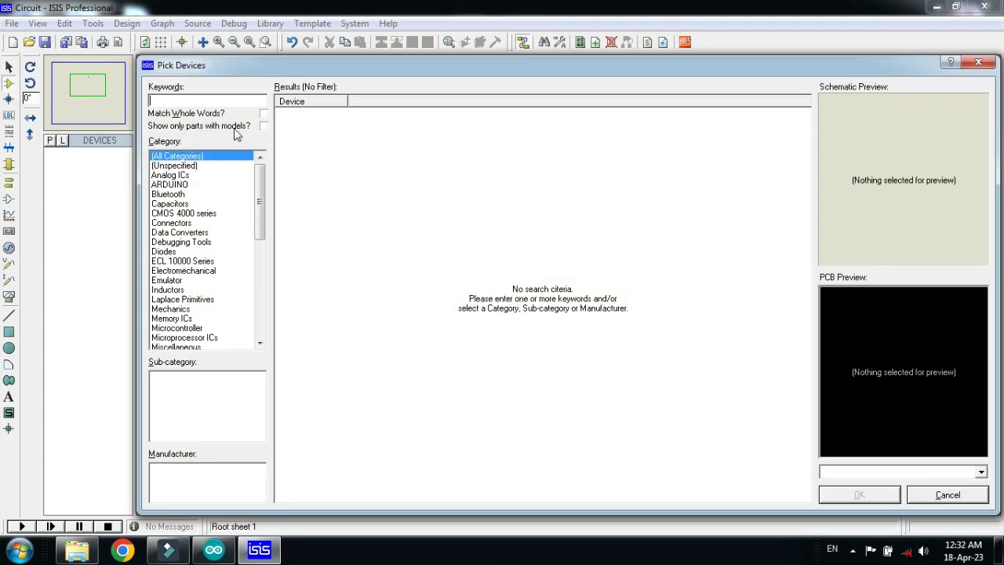
left_click(170, 185)
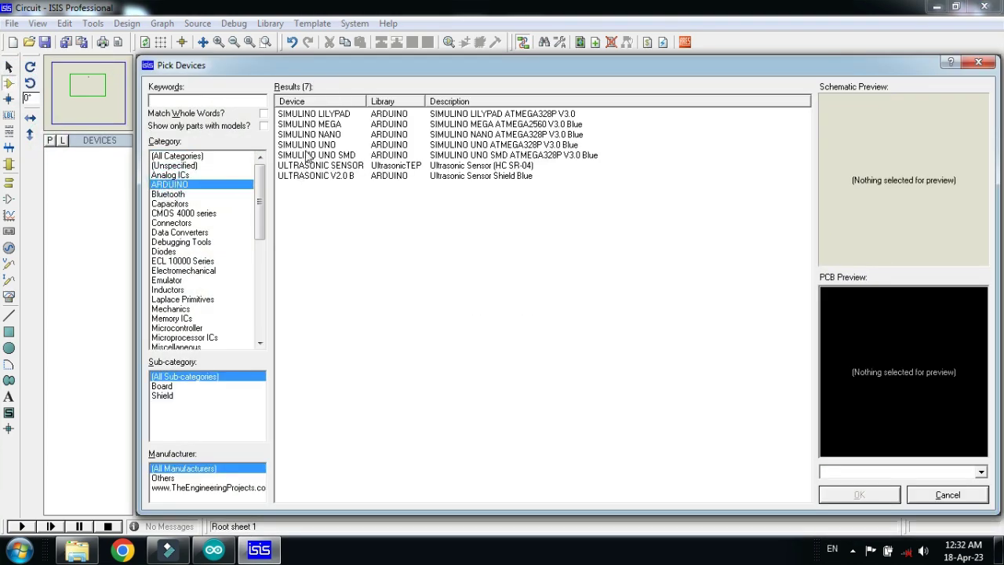
double_click(308, 146)
- Search the device library for "led" and add LED-GREEN and LED-RED to the device list
left_click(210, 101)
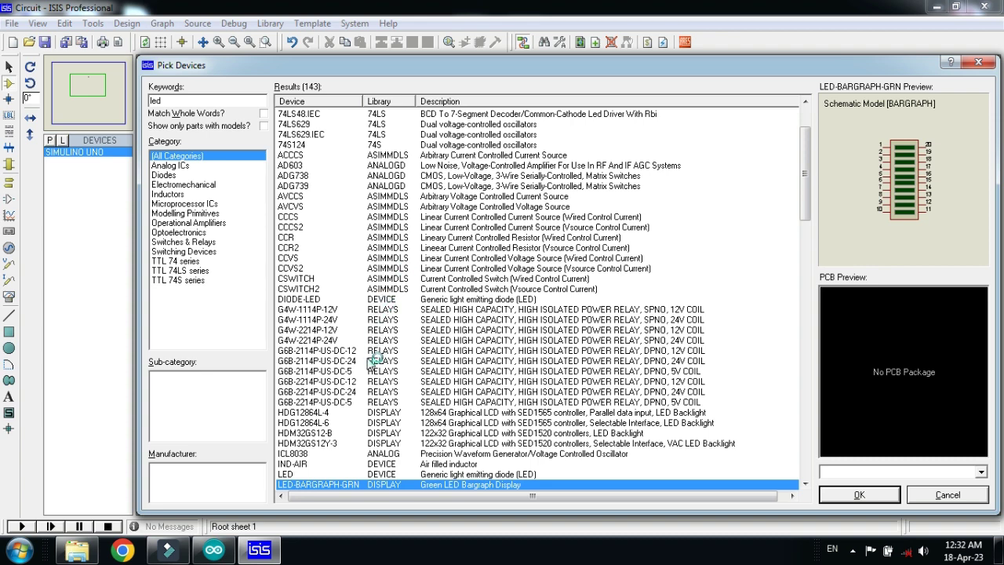
scroll(374, 359, "down", 3)
scroll(325, 458, "down", 1)
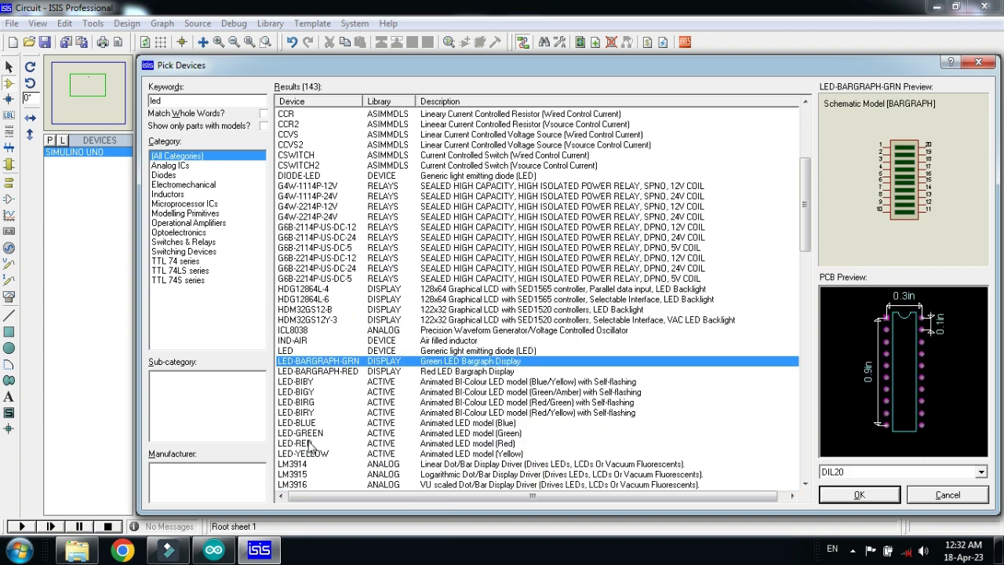
left_click(305, 435)
double_click(305, 437)
left_click(311, 445)
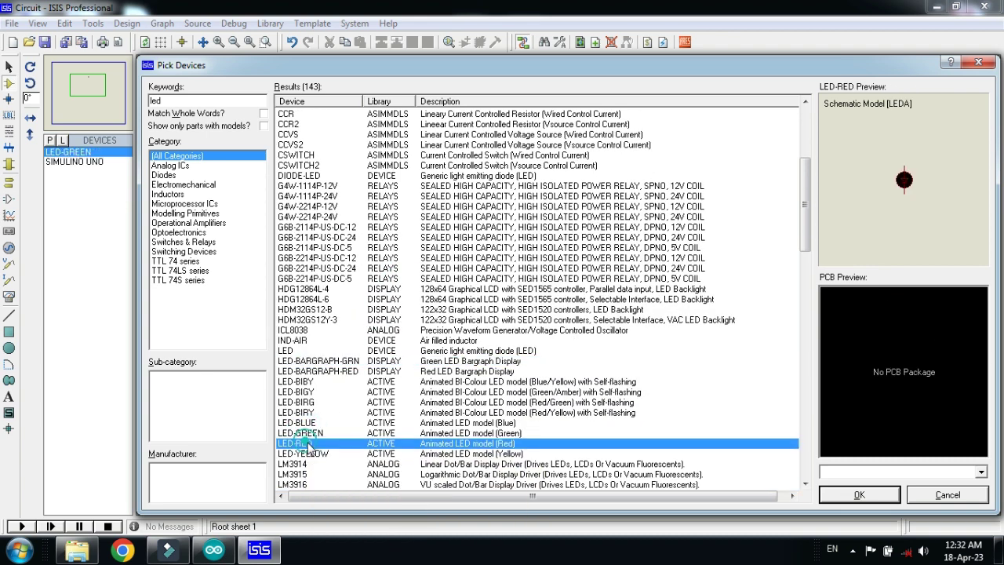
double_click(311, 446)
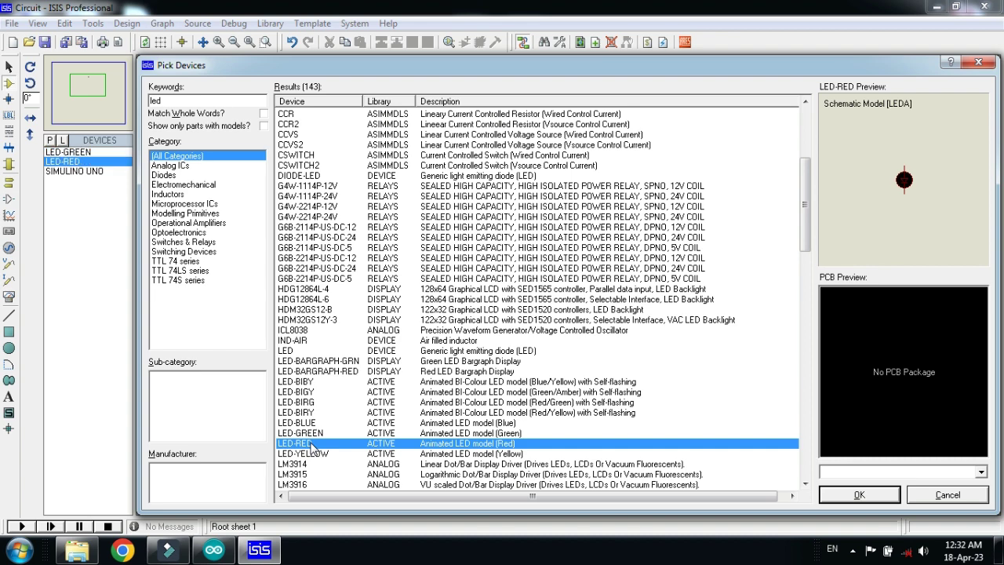
- Add the LM044L 20x4 alphanumeric LCD and the LOGICSTATE source to the device list, searching for "lcd" and "logicst"
left_click(170, 102)
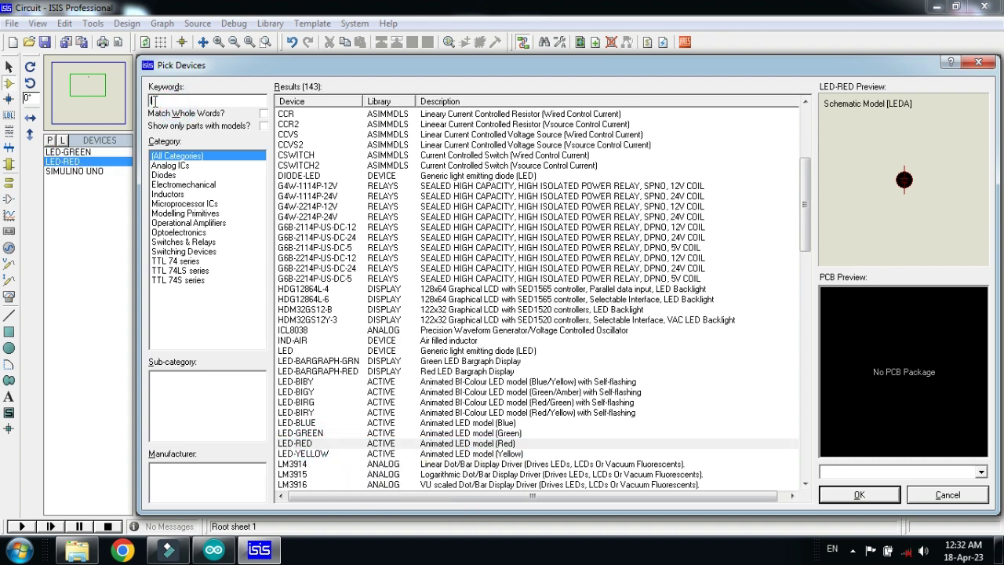
key("BackSpace")
key("BackSpace")
key("BackSpace")
type("lcd")
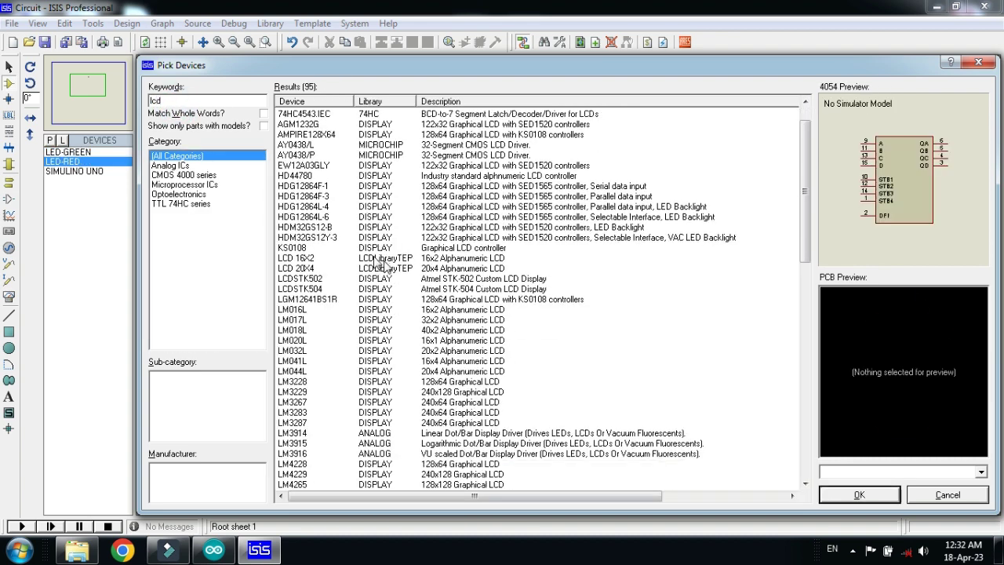
left_click(444, 371)
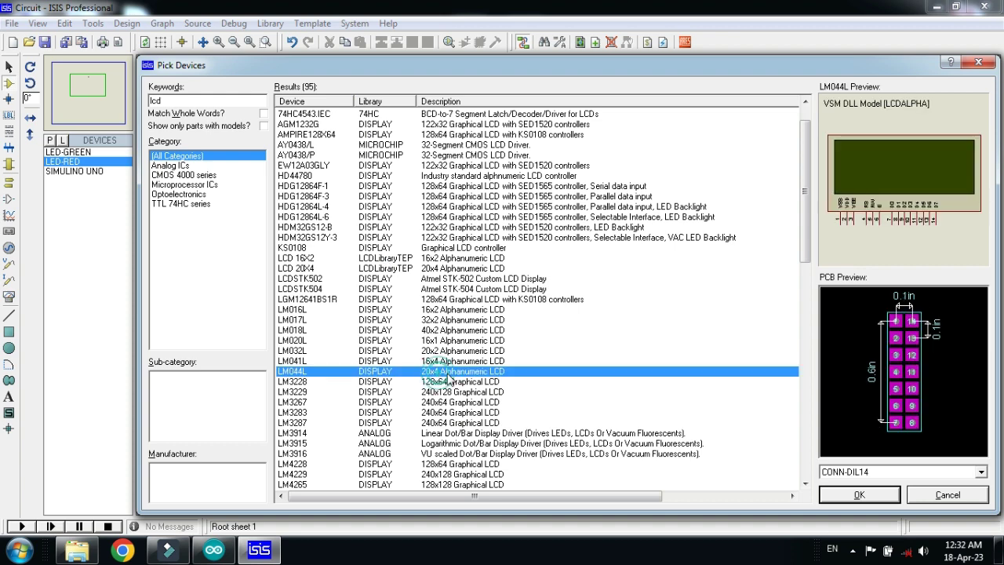
double_click(461, 374)
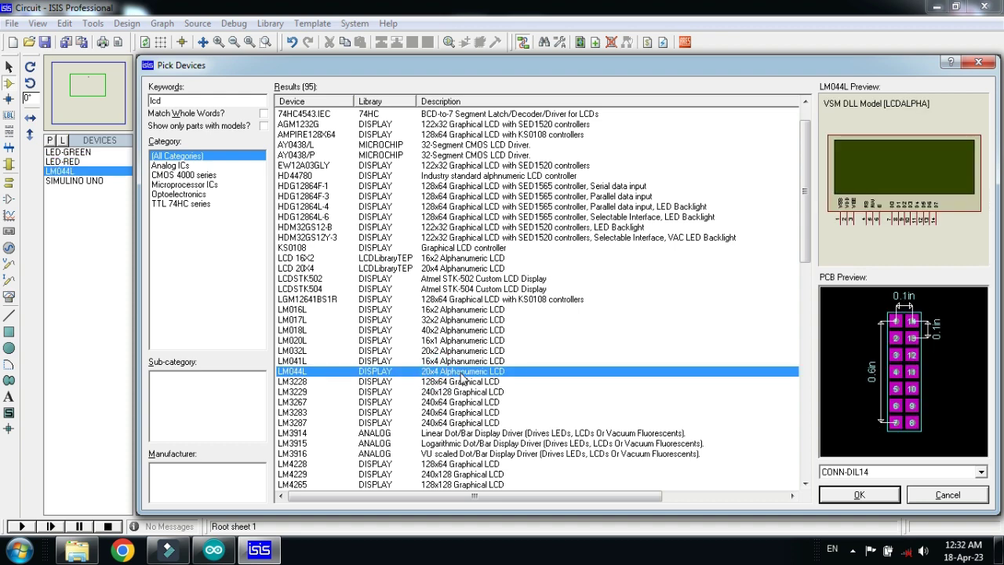
double_click(156, 99)
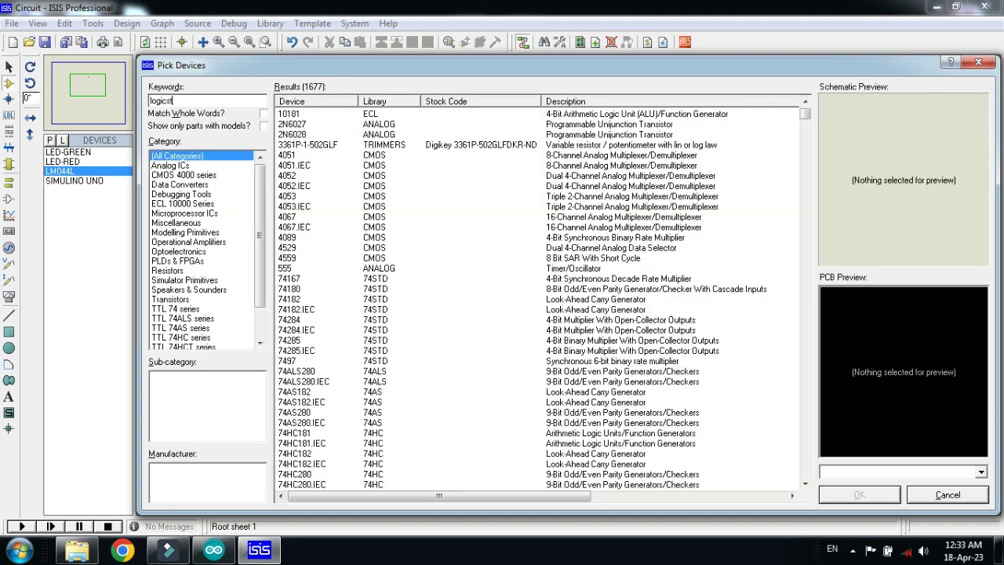
double_click(318, 115)
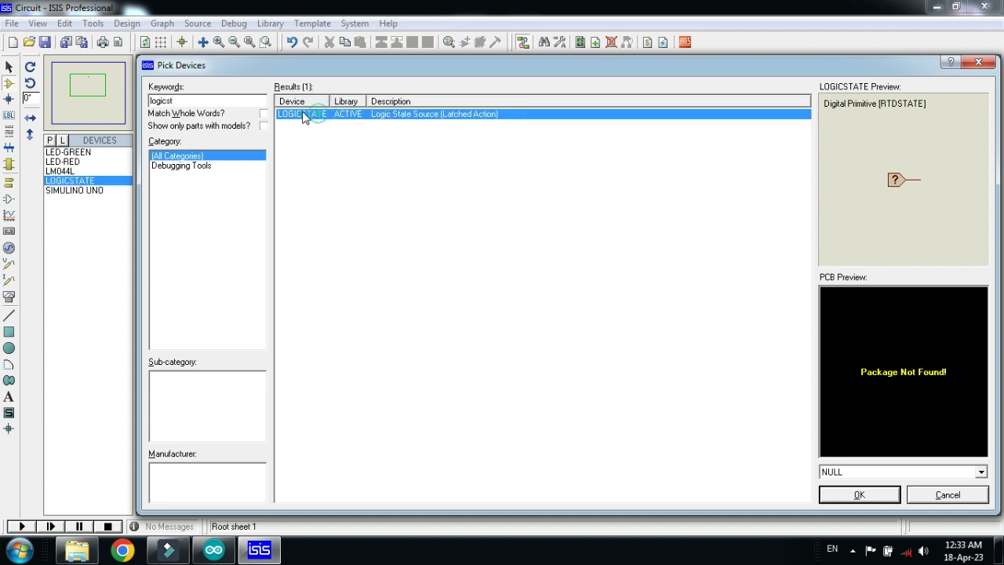
- Search the library for "rain senso", add RAIN SENSOR BLUE to the device list and finish picking devices
left_click(198, 101)
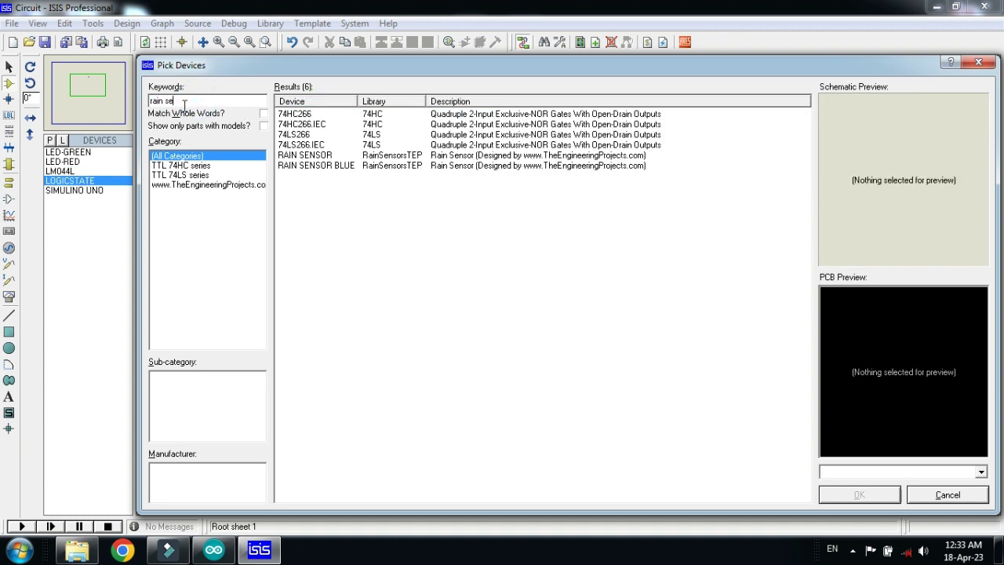
type("rain senso")
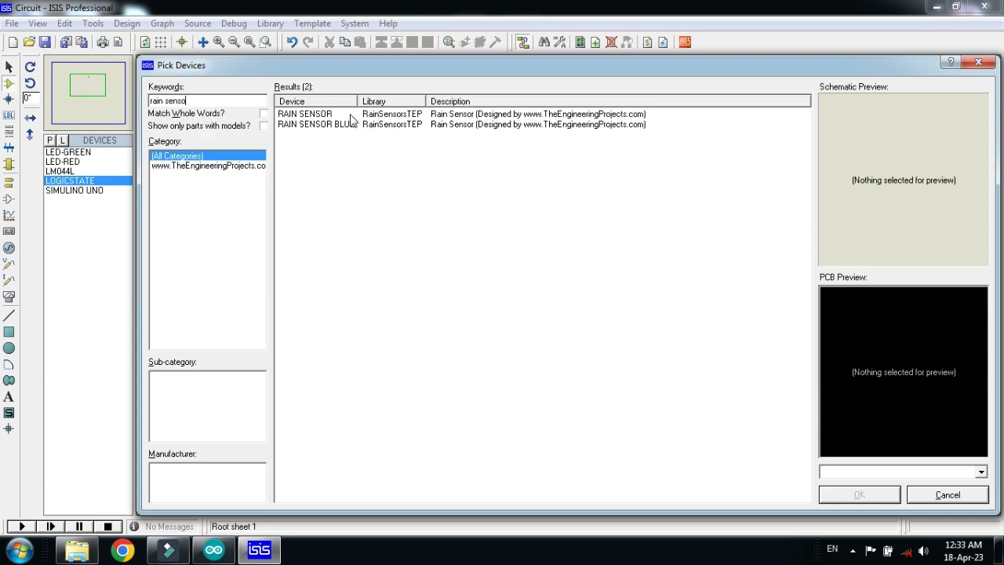
left_click(343, 114)
left_click(341, 128)
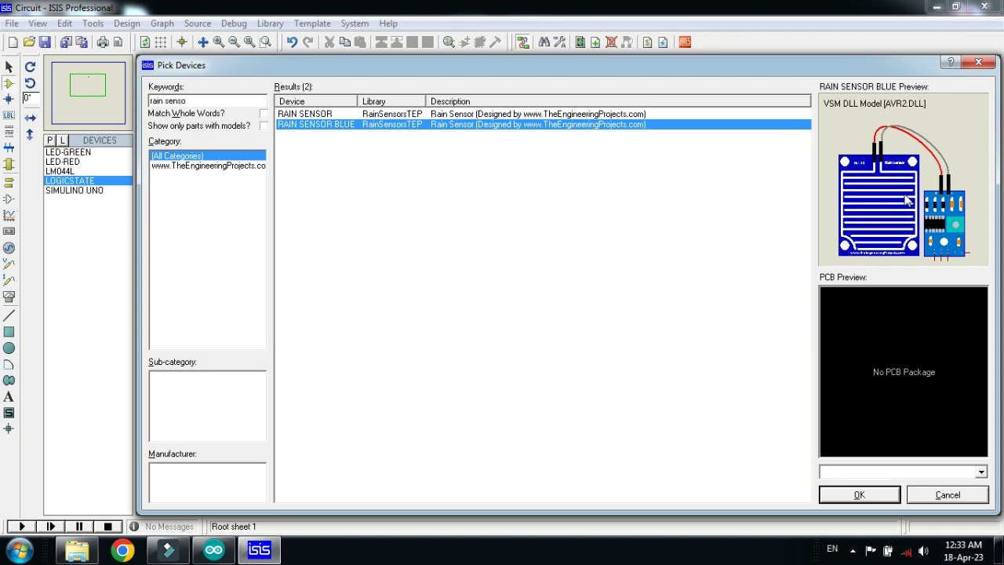
double_click(499, 126)
left_click(859, 495)
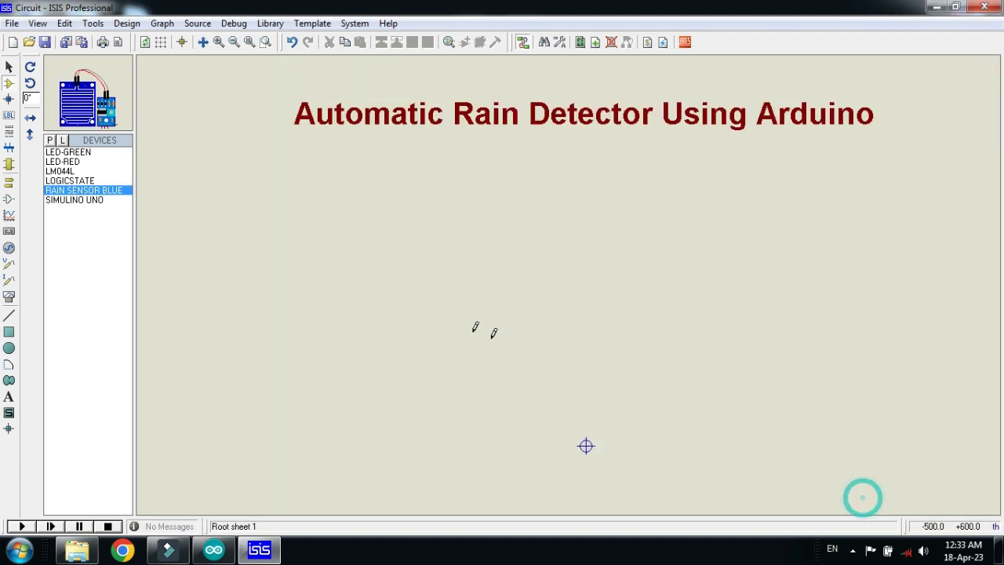
- Place the RAIN SENSOR BLUE component in the left part of the sheet, below the title
scroll(575, 353, "down", 4)
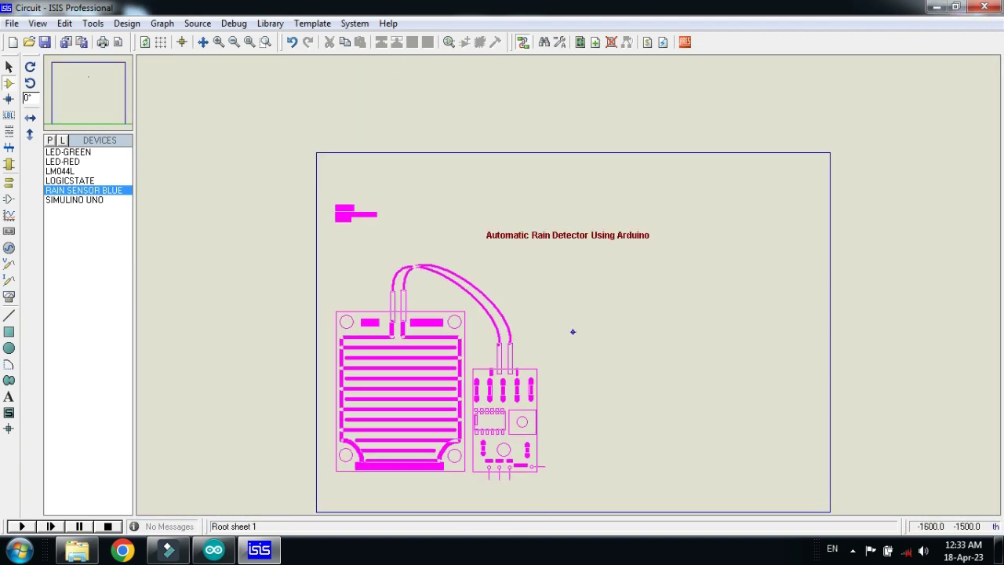
left_click(490, 408)
scroll(537, 481, "up", 2)
scroll(576, 274, "down", 1)
scroll(593, 220, "down", 3)
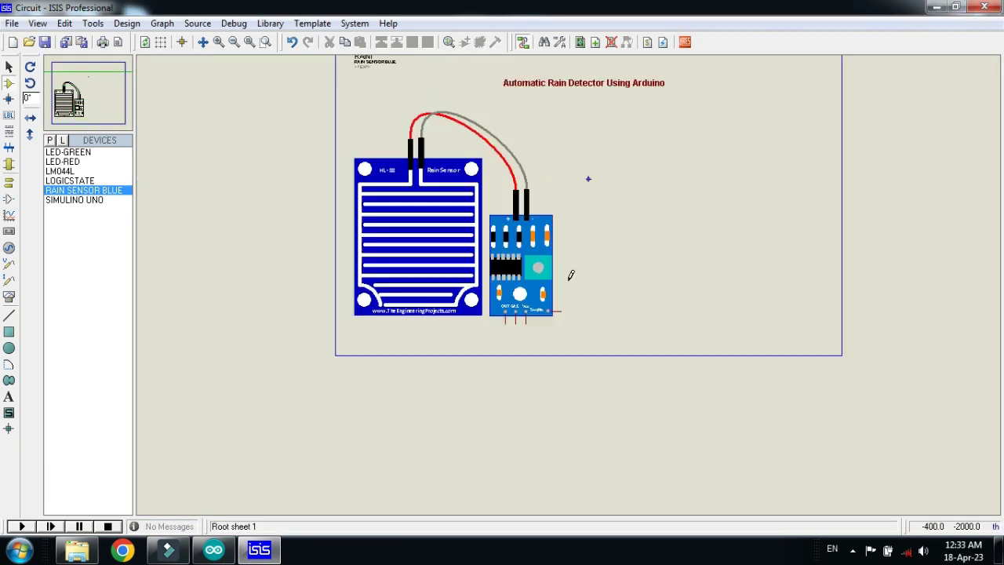
- Place the SIMULINO UNO board on the sheet to the right of the rain sensor module
left_click(576, 151)
left_click_drag(577, 151, 600, 130)
left_click(598, 187)
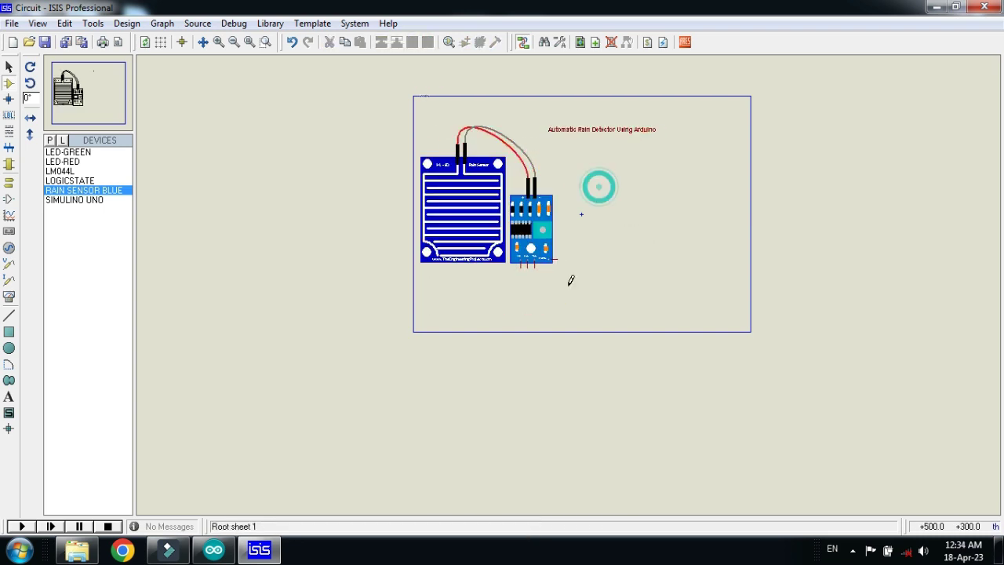
scroll(570, 282, "up", 2)
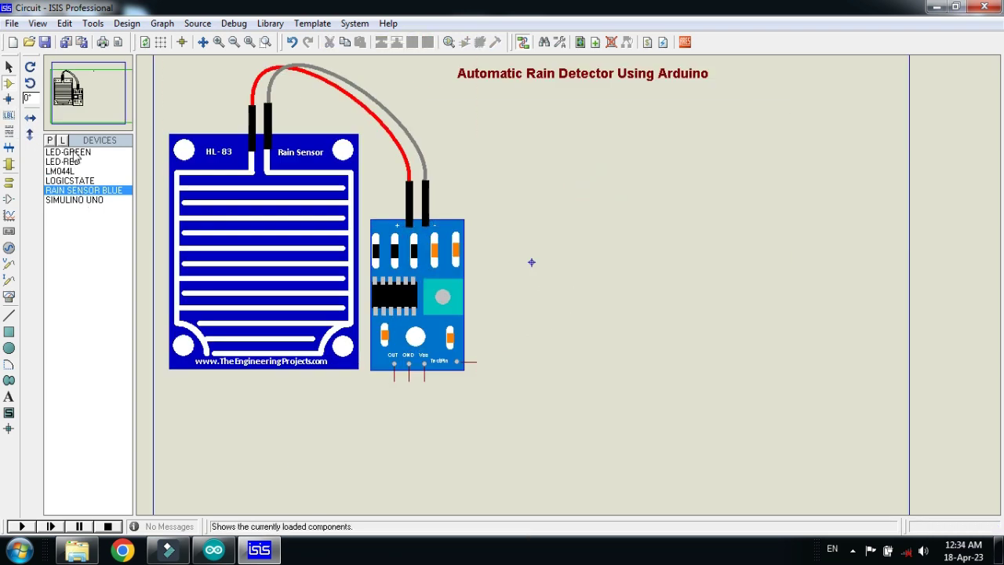
left_click(74, 200)
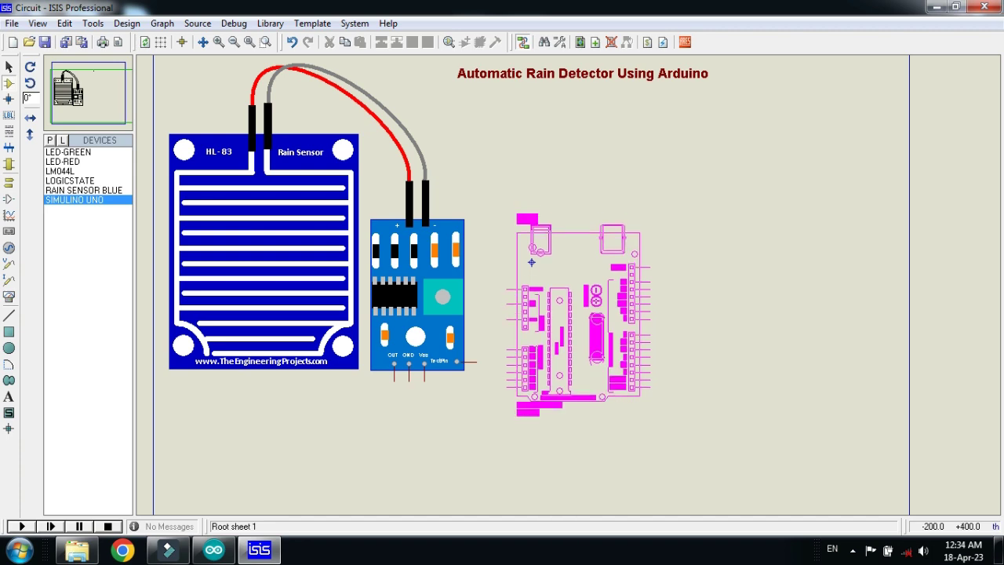
left_click(507, 200)
- Place two GROUND terminals and wire them to the rain sensor's GND pin and the Arduino's GND pin
scroll(510, 235, "up", 3)
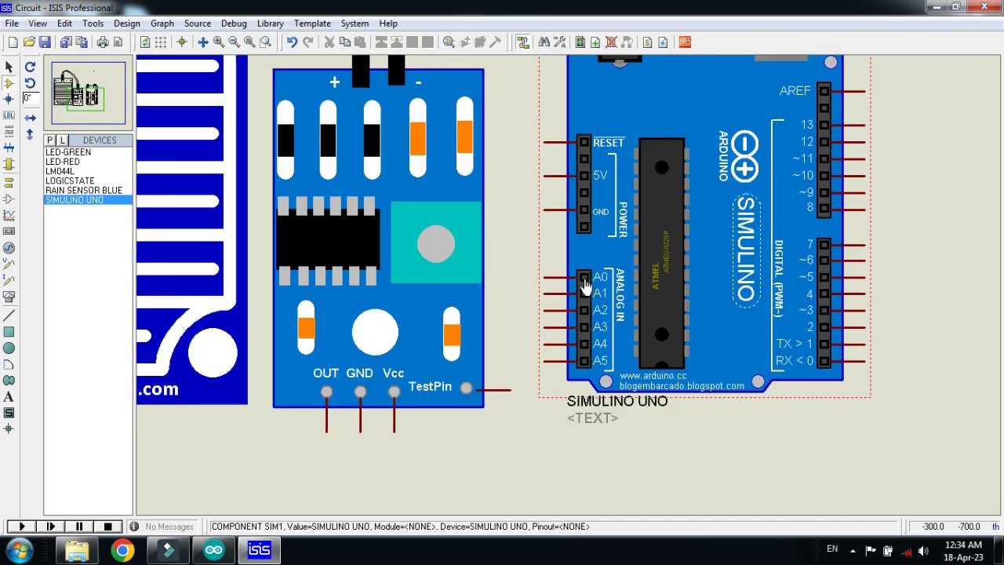
left_click(9, 182)
left_click(63, 200)
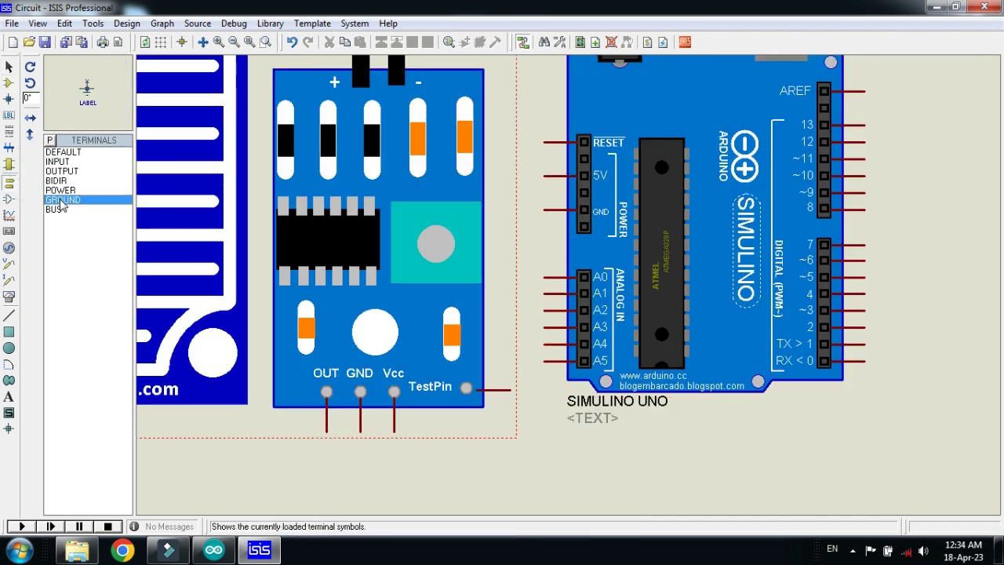
left_click(360, 443)
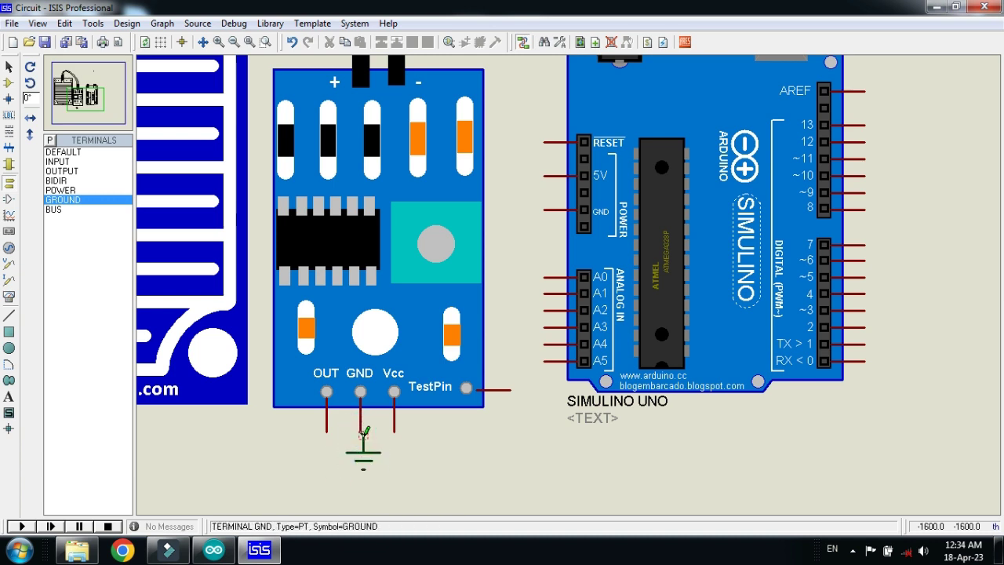
left_click(533, 233)
left_click(532, 234)
left_click(543, 210)
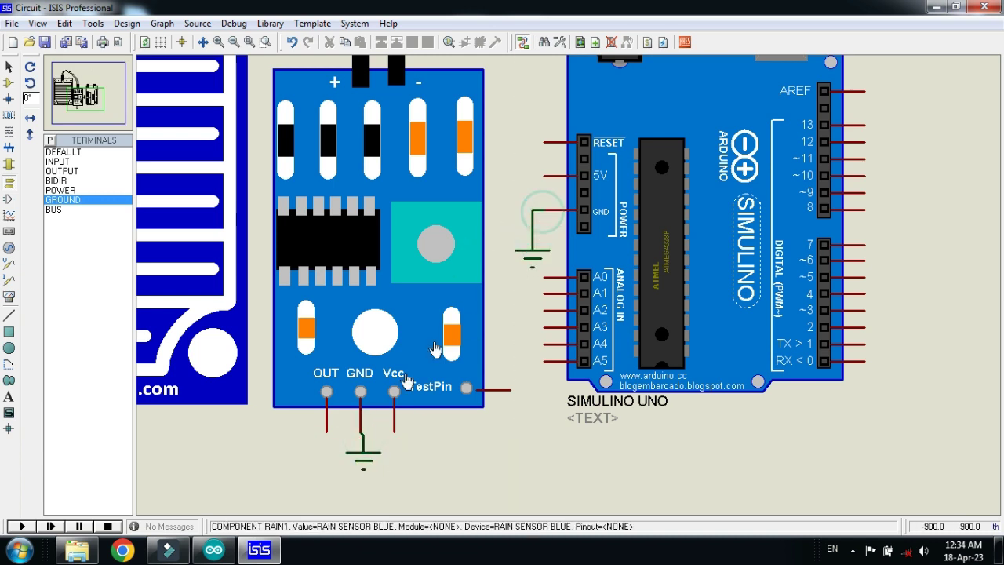
- Wire POWER terminals to the rain sensor's Vcc and the Arduino's 5V, and connect the sensor's OUT pin to Arduino pin 2
left_click(59, 190)
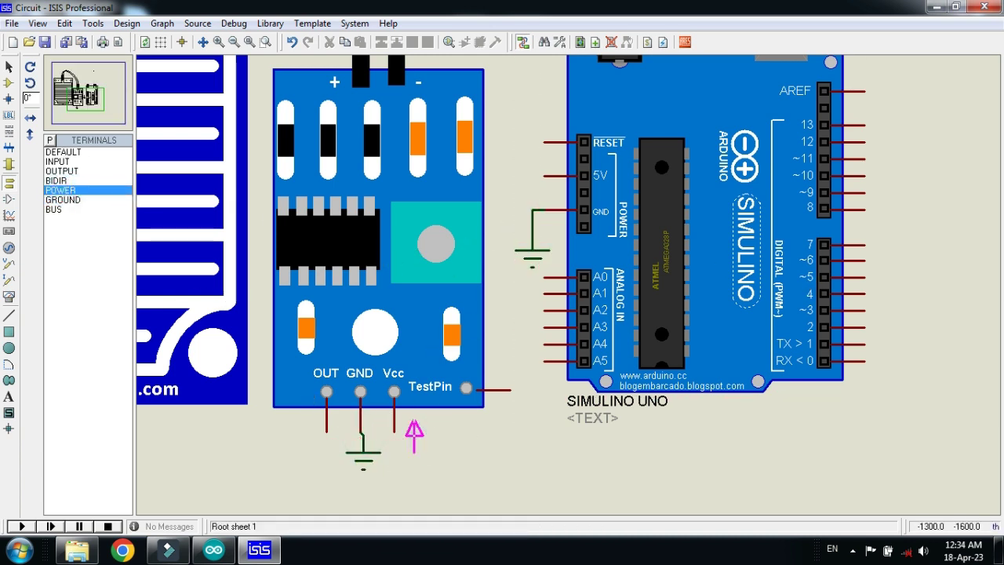
left_click(412, 454)
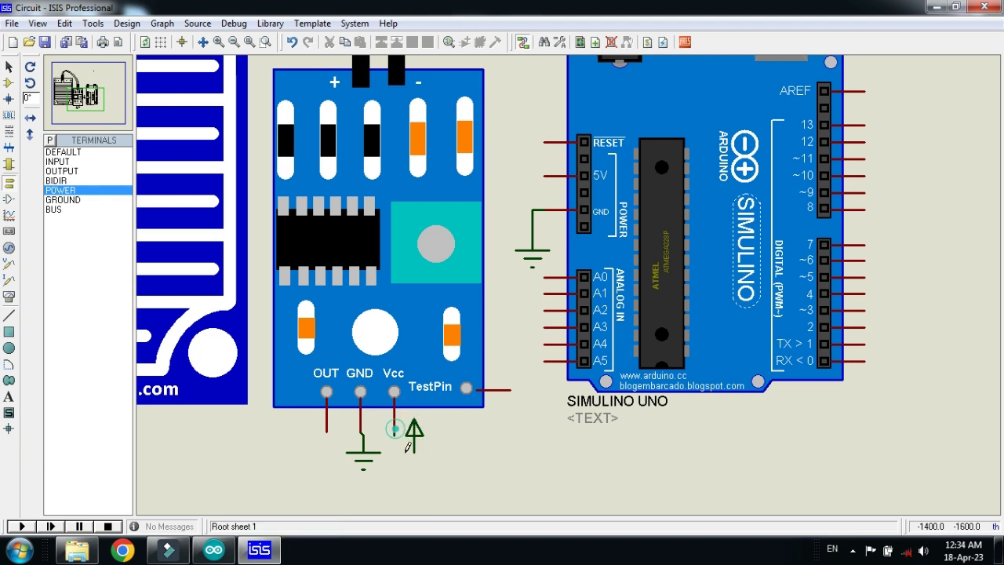
left_click(532, 147)
left_click(532, 154)
left_click(545, 175)
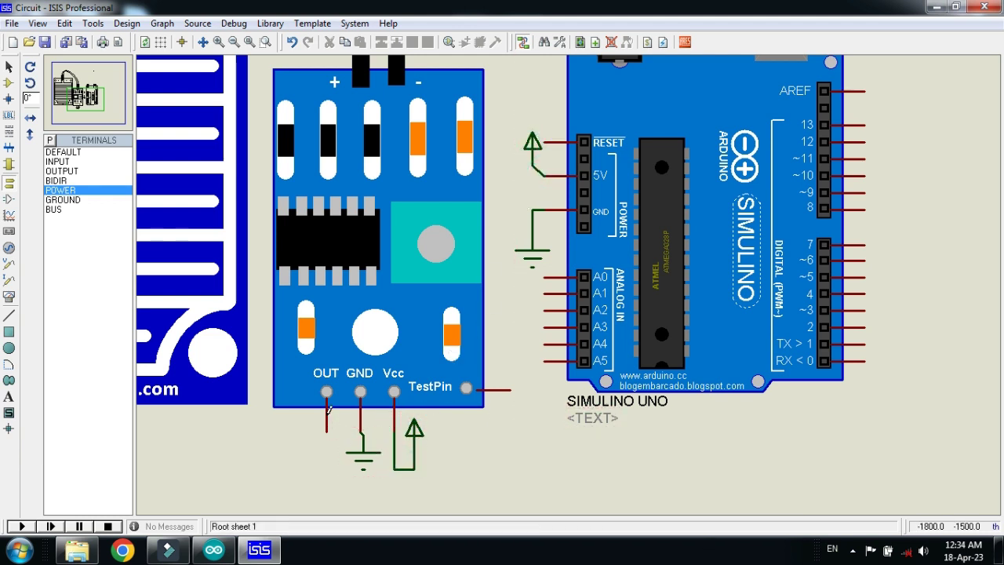
left_click(863, 327)
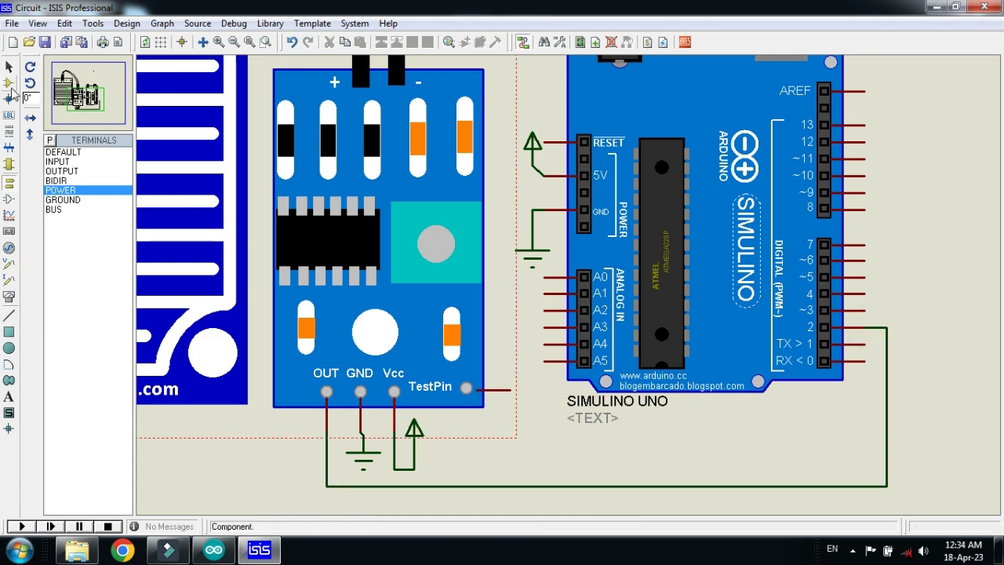
- Place an X-mirrored LOGICSTATE beside the rain sensor board, below the Arduino, and wire it to the sensor's TestPin
left_click(9, 82)
left_click(70, 180)
left_click(510, 446)
right_click(510, 445)
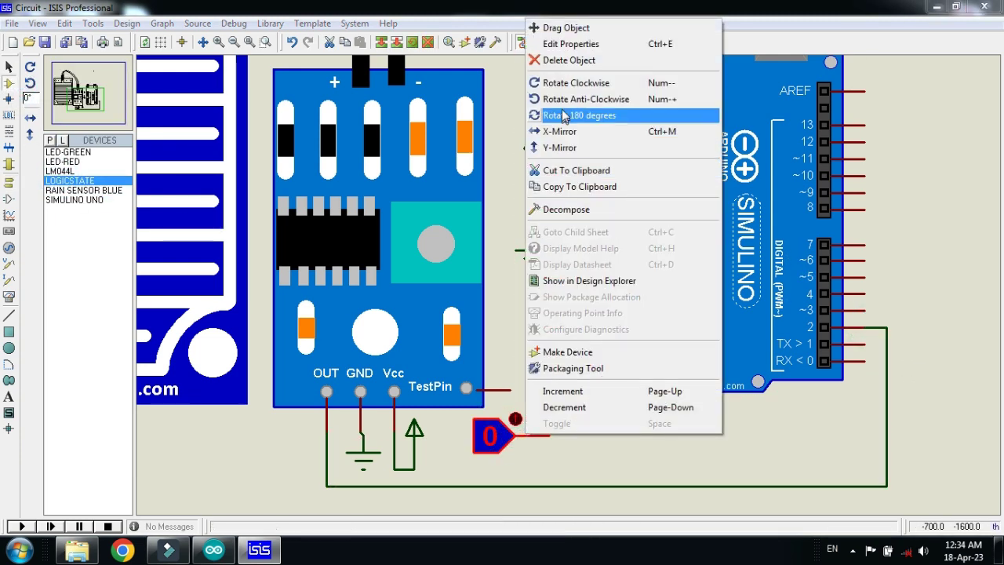
left_click(565, 130)
right_click(612, 435)
left_click(647, 21)
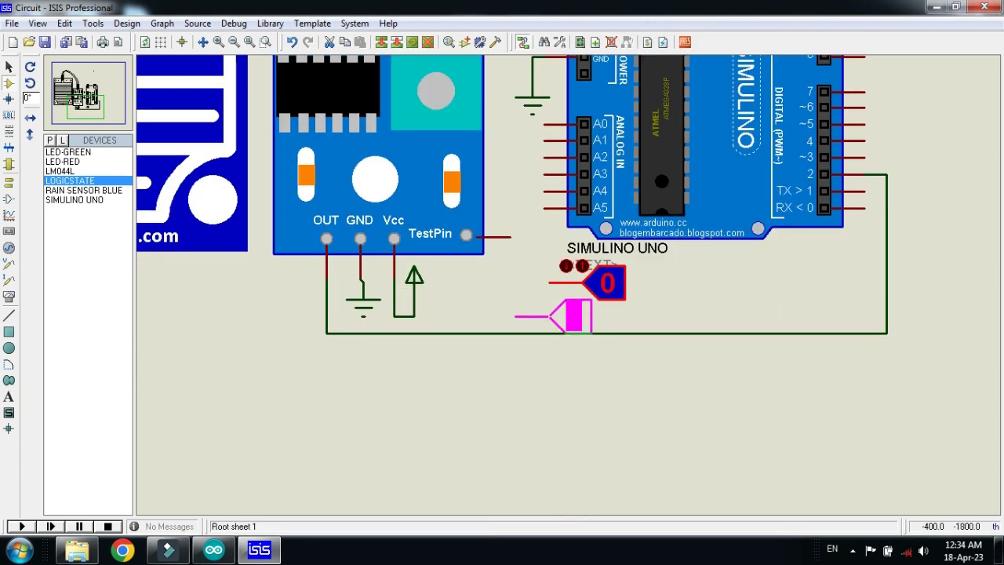
left_click(565, 300)
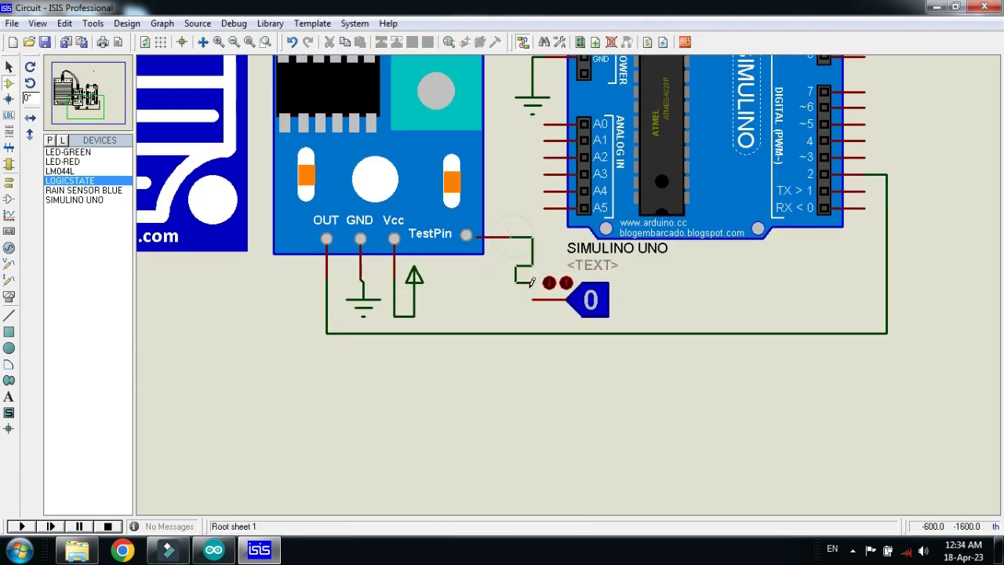
left_click(509, 237)
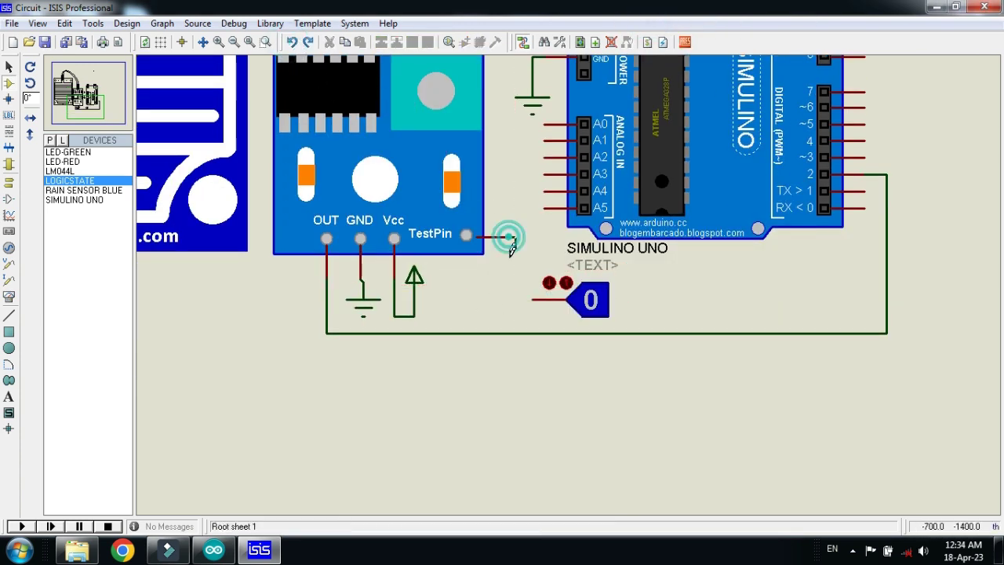
left_click(530, 300)
- Place an LED-GREEN to the right of the Arduino's digital pins, beside pin 2
scroll(567, 287, "down", 1)
scroll(817, 143, "up", 2)
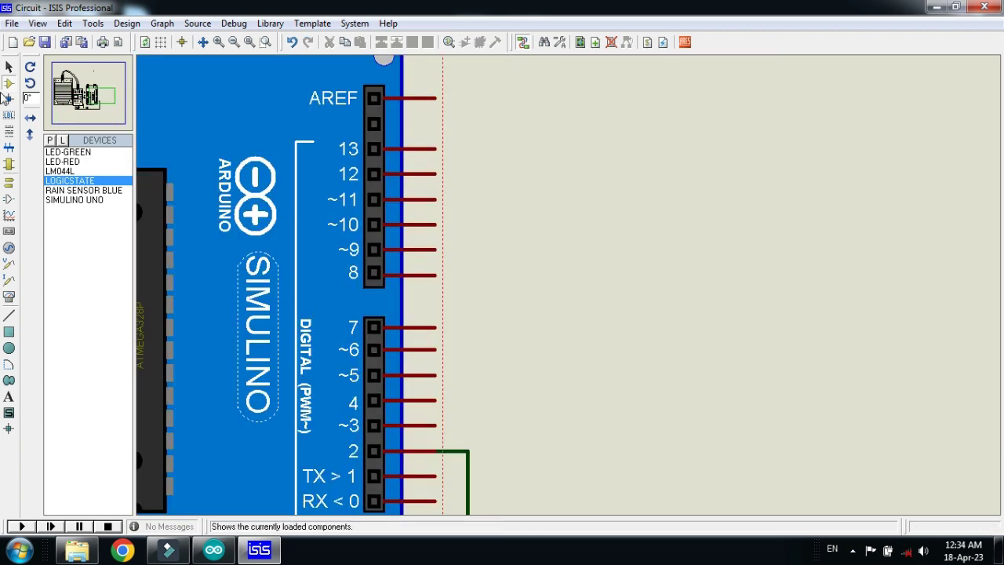
left_click(67, 153)
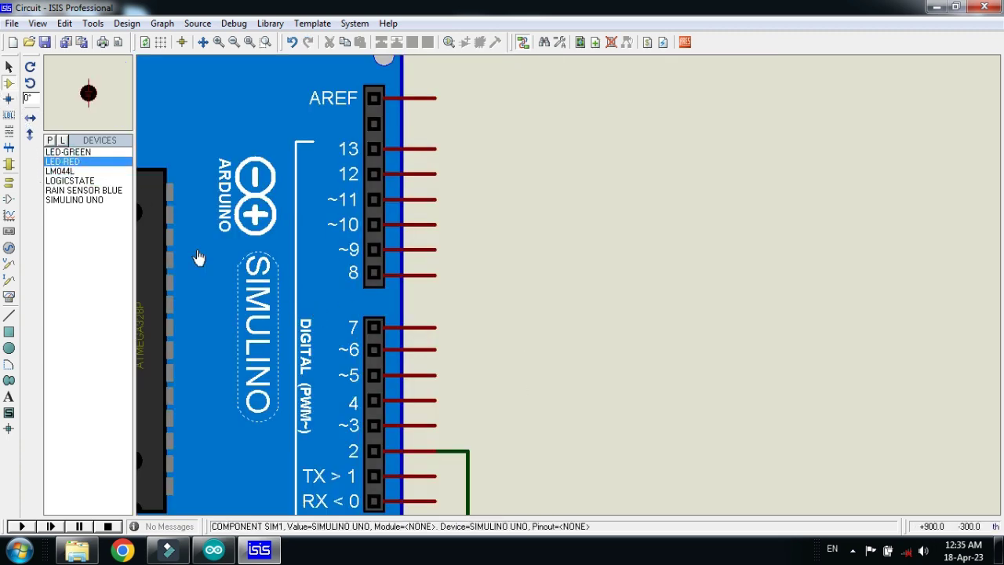
left_click(541, 461)
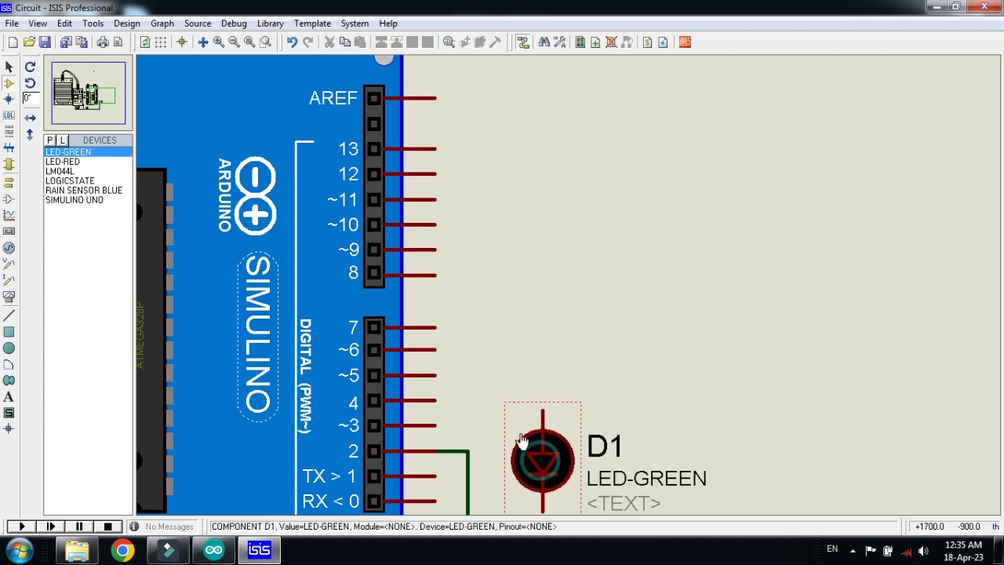
- Hide the green LED's component reference and value, and wire its anode to Arduino pin 6
double_click(543, 461)
left_click(604, 160)
left_click(603, 143)
left_click(650, 146)
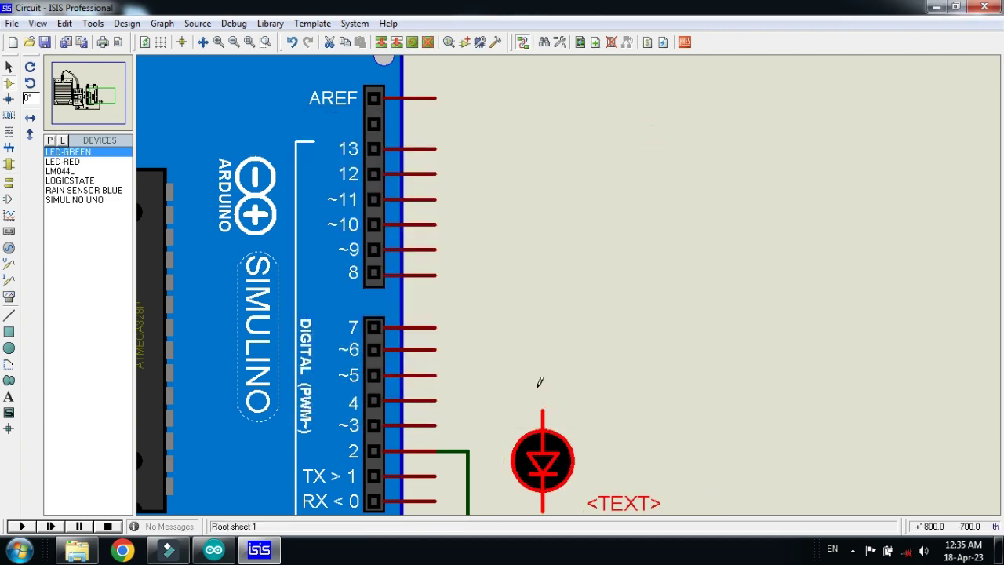
left_click(542, 409)
left_click(433, 350)
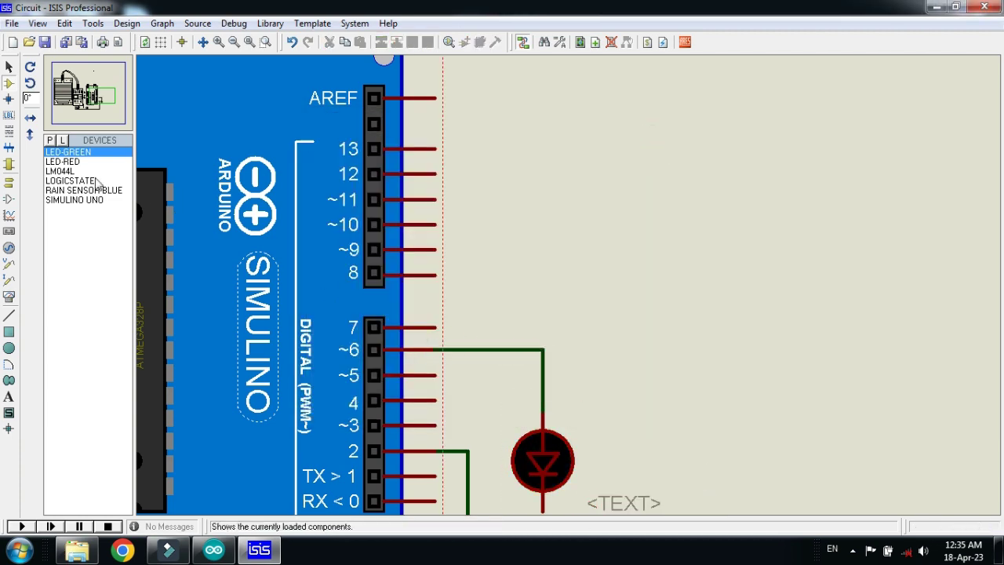
- Place an LED-RED to the right of the green LED and hide its component reference and value
left_click(63, 161)
left_click(643, 461)
double_click(644, 460)
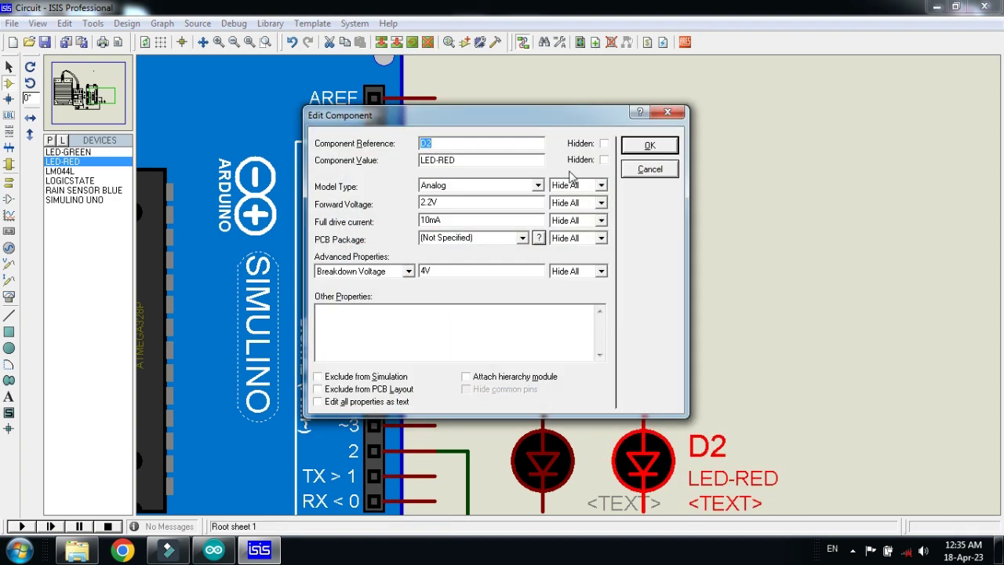
left_click(604, 160)
left_click(603, 144)
left_click(649, 146)
- Wire the red LED's anode to Arduino pin 7 and connect both LED cathodes to a shared GROUND terminal
left_click(433, 327)
left_click(643, 410)
scroll(641, 415, "down", 1)
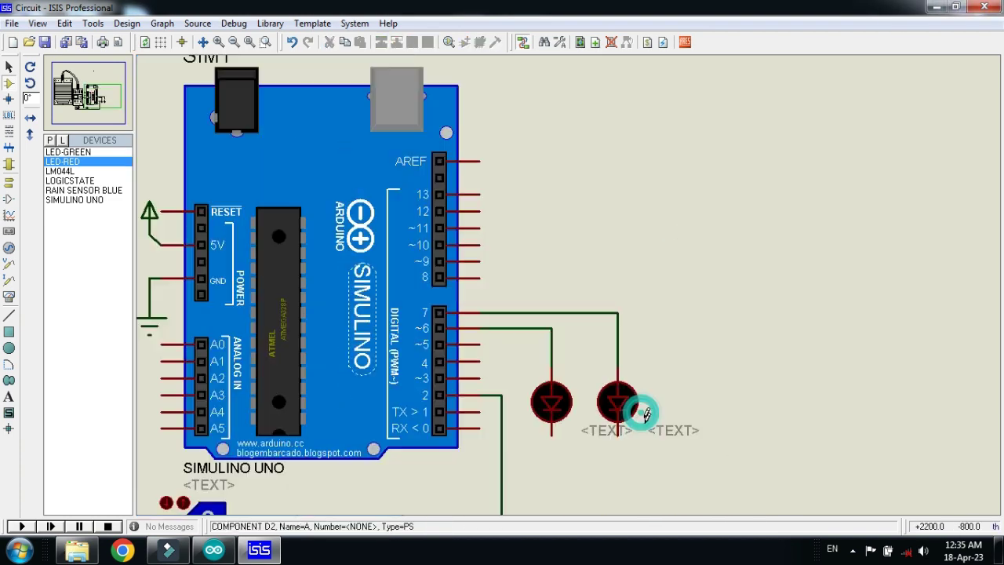
middle_click(641, 414)
left_click(9, 183)
left_click(63, 199)
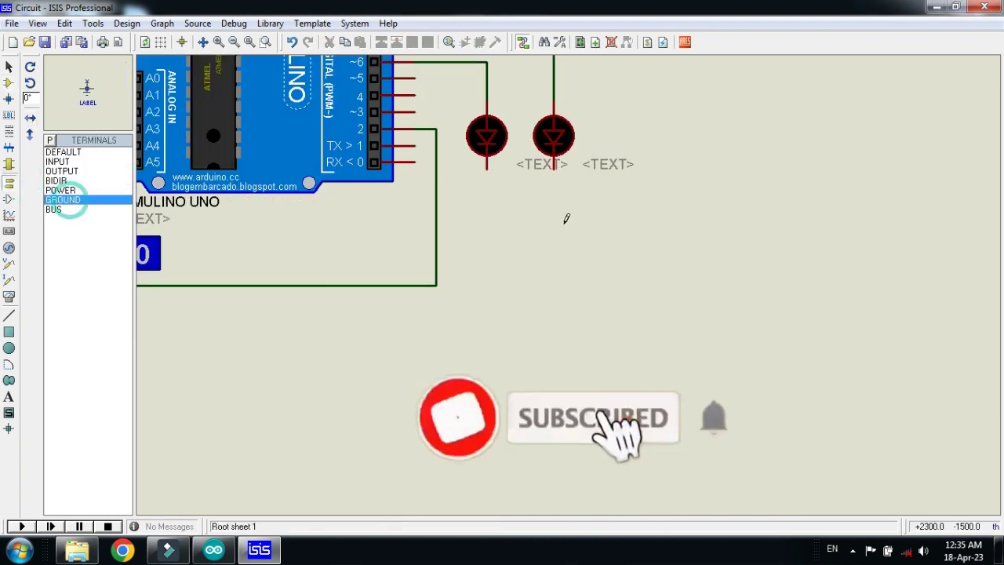
left_click(519, 218)
left_click(486, 168)
left_click(553, 169)
left_click(519, 202)
left_click(519, 185)
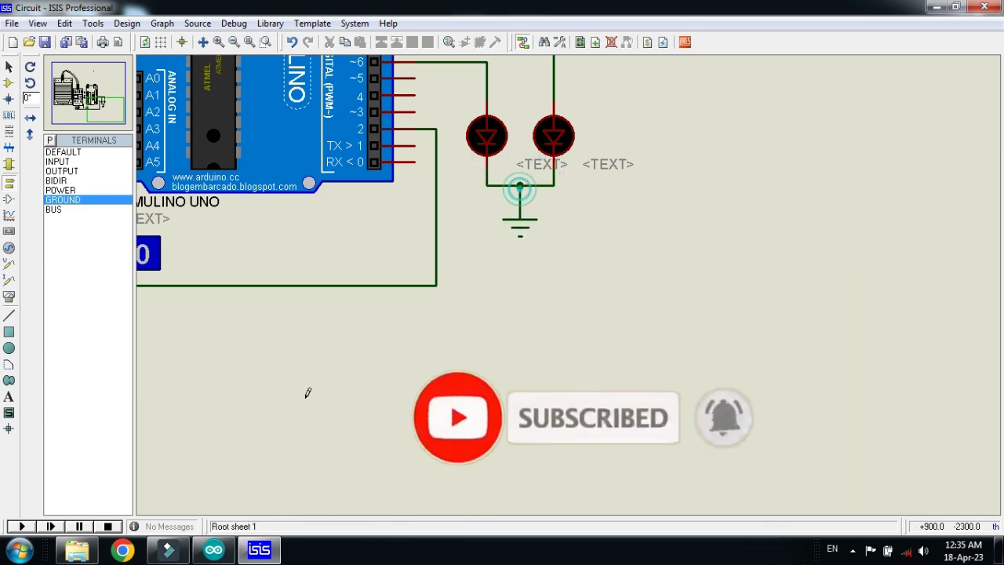
- Place the LM044L LCD above and to the right of the Arduino board
left_click(214, 548)
left_click(213, 549)
scroll(567, 279, "down", 1)
middle_click(643, 94)
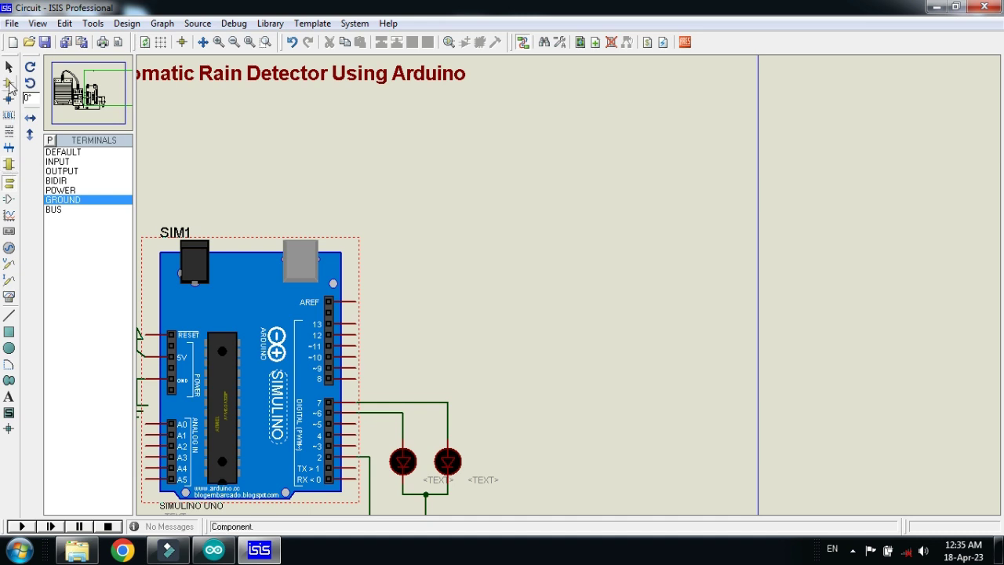
left_click(8, 83)
left_click(64, 172)
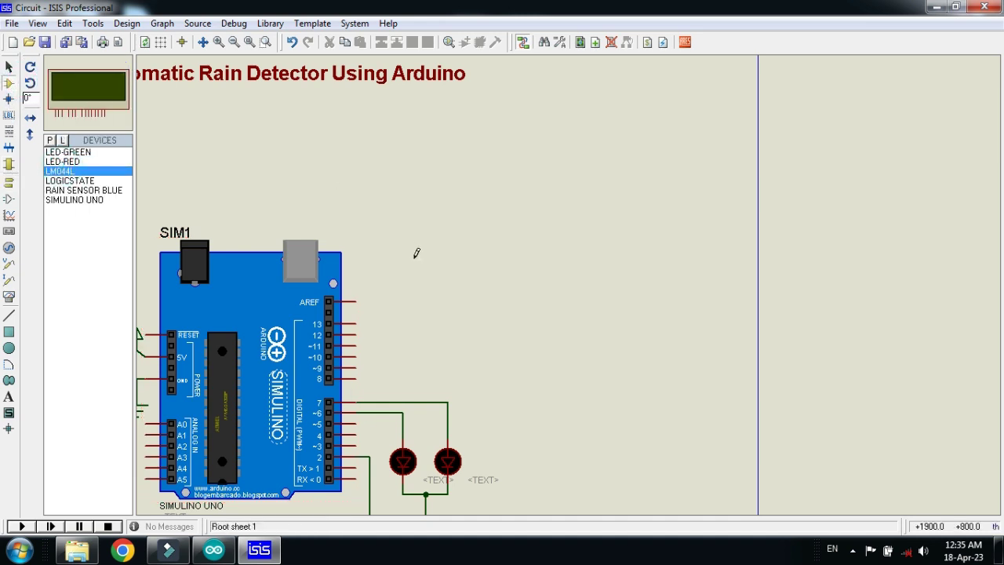
scroll(415, 253, "up", 3)
left_click(612, 153)
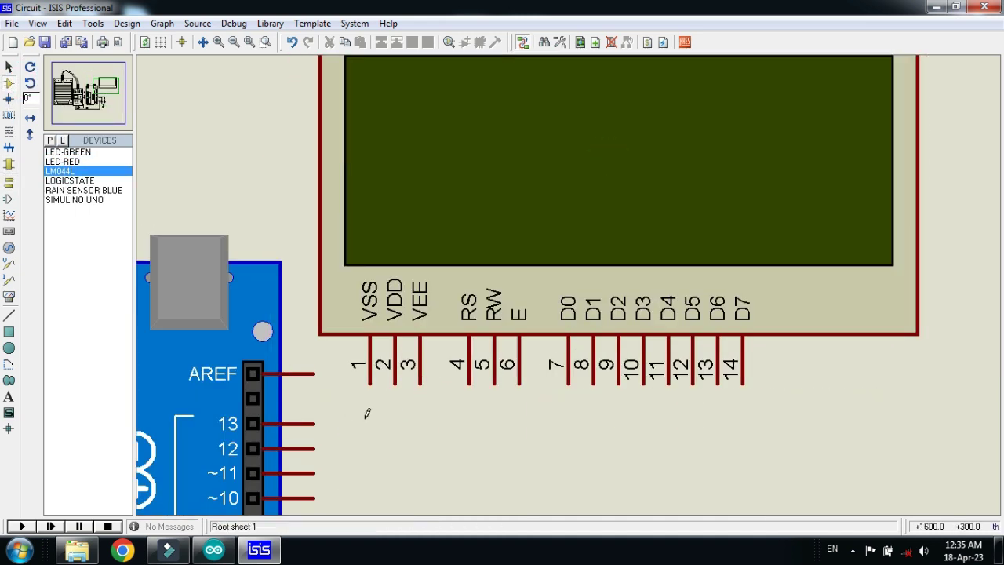
- Wire the LCD's RS pin to Arduino pin 13 and its E pin to Arduino pin 12
left_click(469, 384)
left_click(313, 424)
left_click(313, 448)
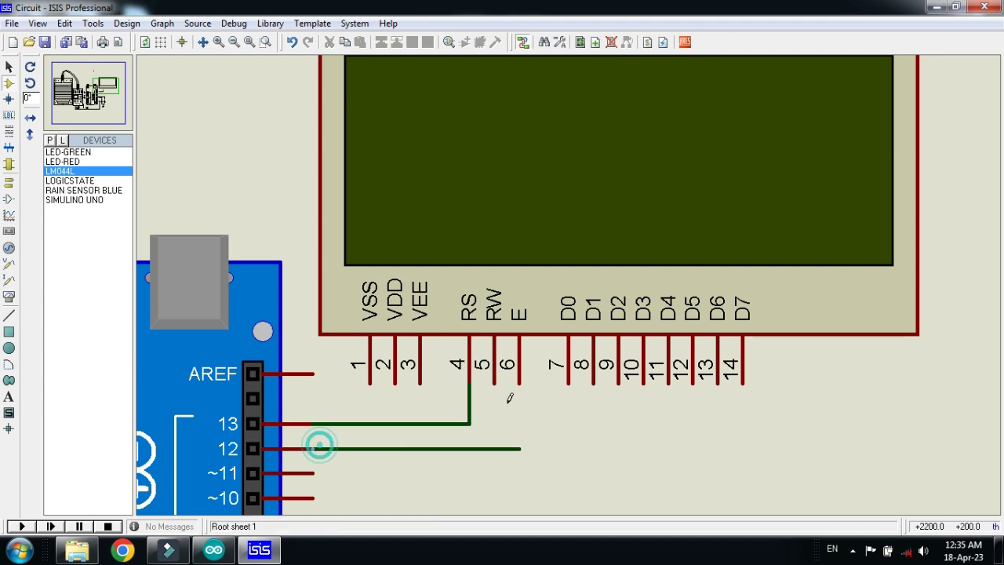
left_click(518, 384)
- Wire the LCD's D4, D5, D6 and D7 pins to Arduino pins 11, 10, 9 and 8 respectively
left_click(313, 473)
left_click(693, 381)
left_click(312, 421)
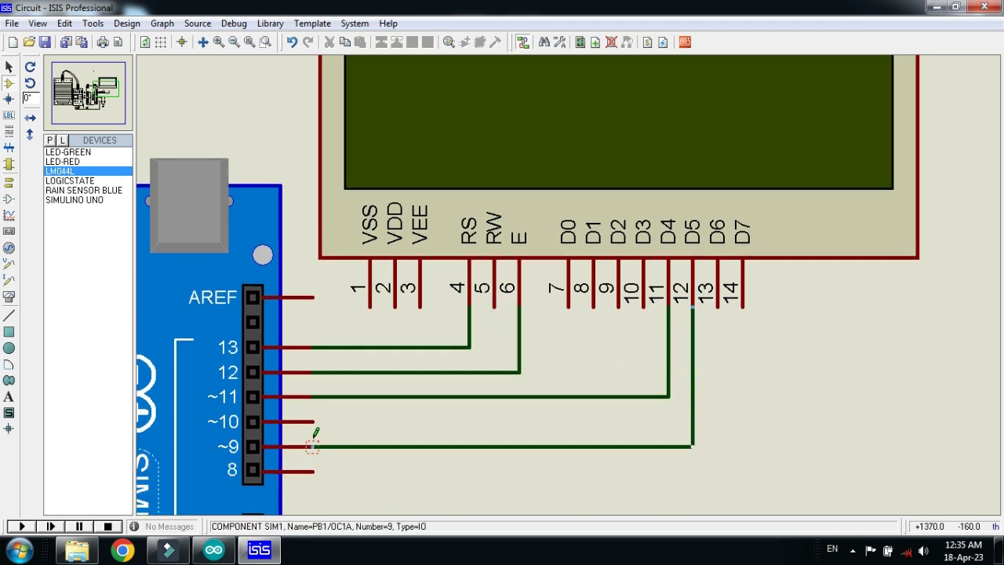
left_click(312, 446)
left_click(717, 305)
left_click(742, 306)
left_click(313, 470)
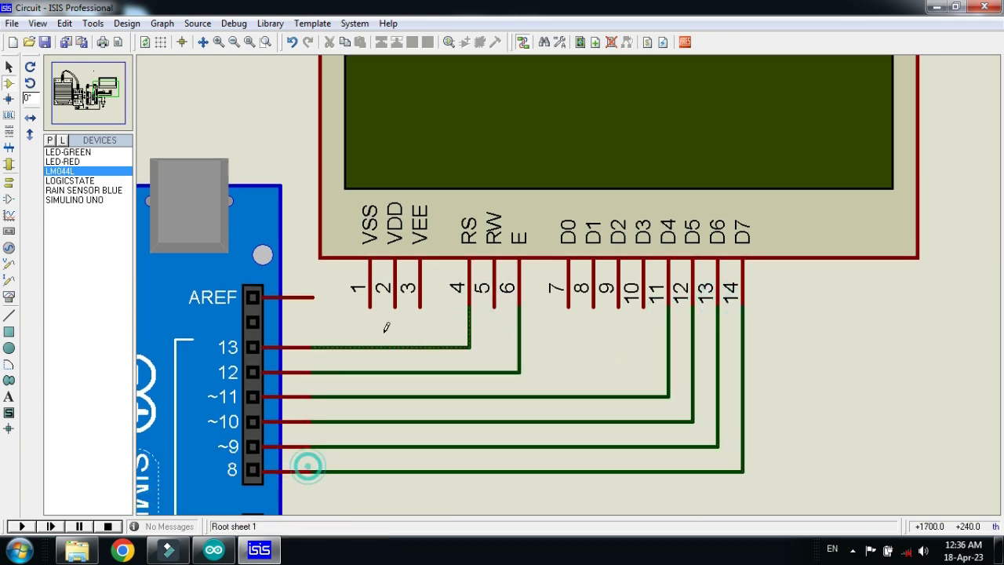
- Connect a GROUND terminal to the LCD's RW pin and a POWER terminal to its VDD pin
left_click(9, 181)
left_click(62, 199)
left_click(494, 349)
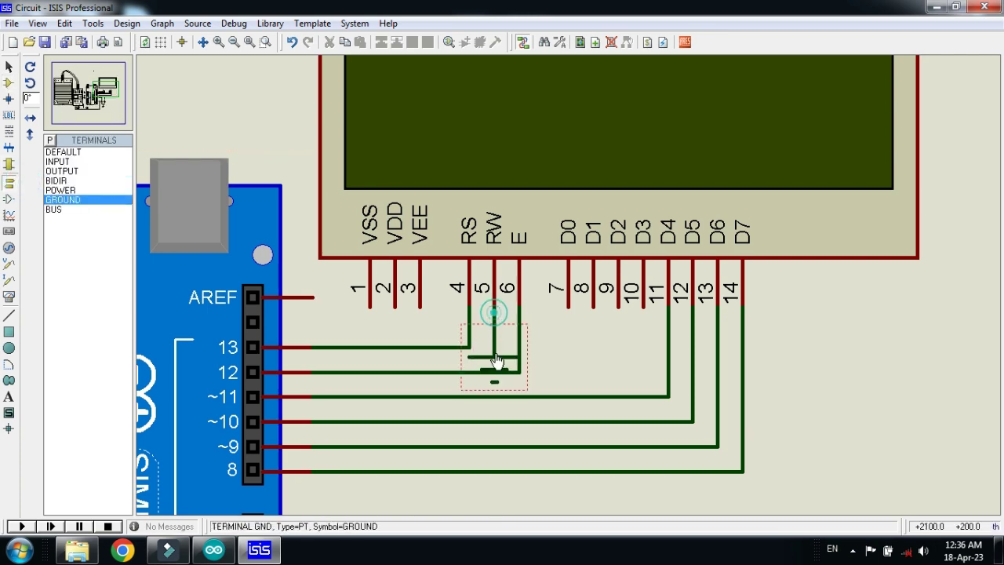
left_click(61, 190)
left_click(334, 292)
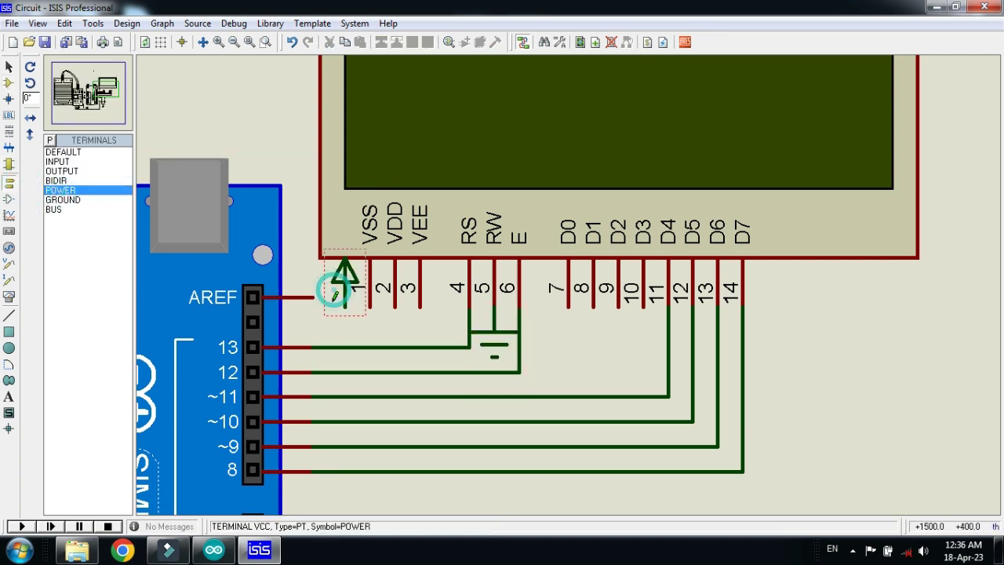
- Move the title "Automatic Rain Detector Using Arduino" out of the area between the sensor wires and the LCD, and save the design
scroll(389, 310, "down", 3)
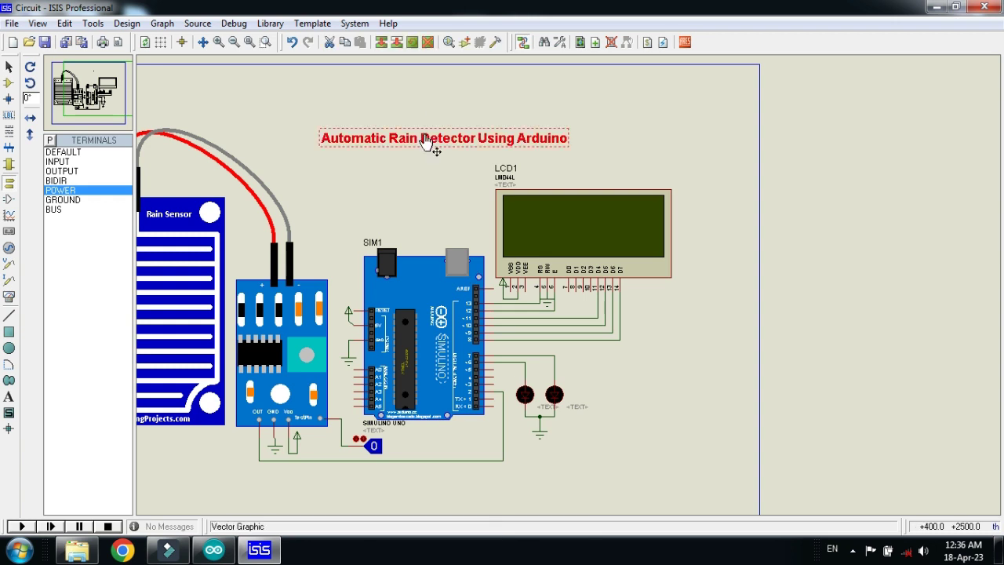
left_click_drag(426, 142, 381, 189)
left_click(388, 134)
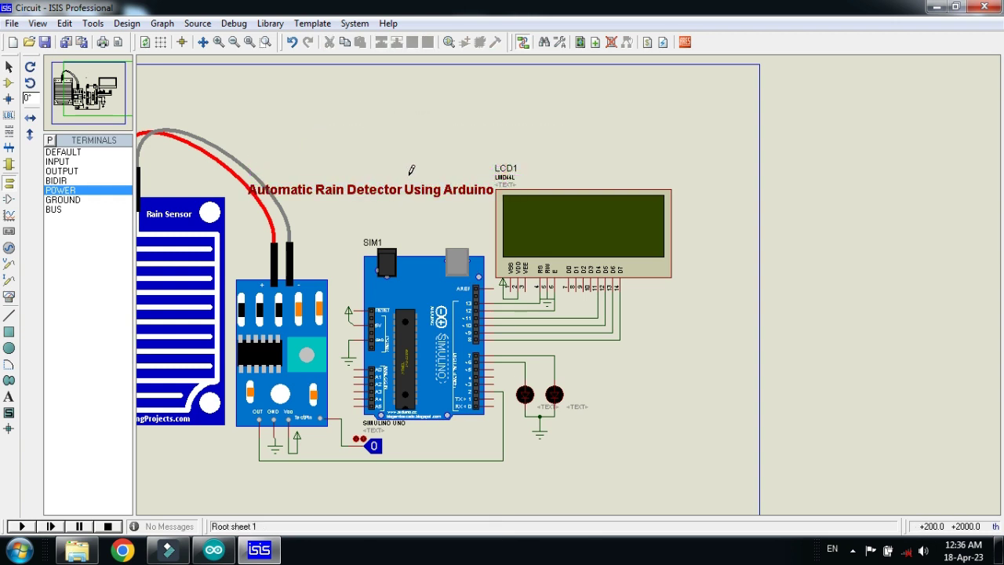
left_click(266, 41)
left_click_drag(675, 185, 139, 465)
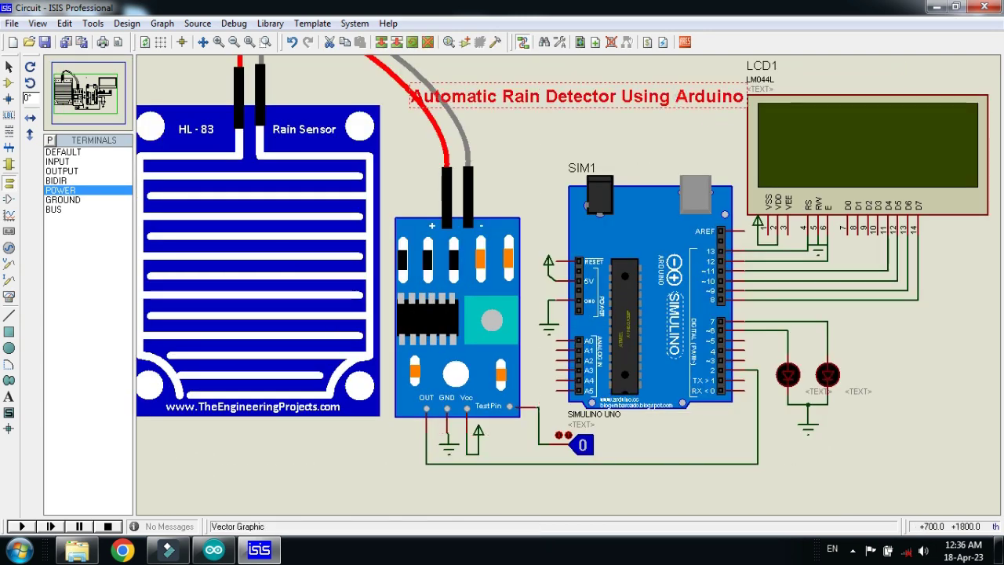
left_click_drag(676, 96, 699, 116)
left_click(93, 91)
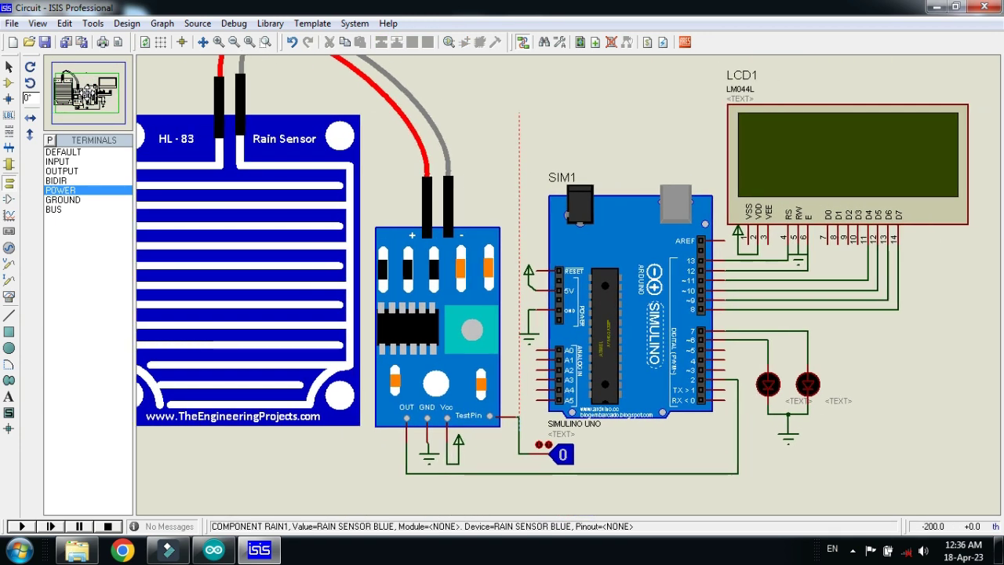
left_click(87, 92)
left_click(265, 44)
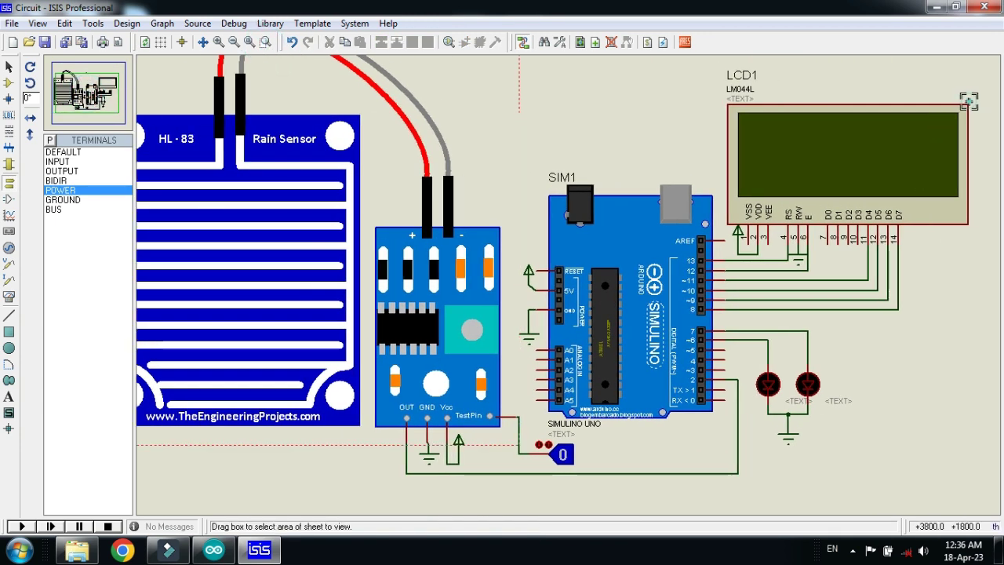
left_click_drag(968, 102, 234, 502)
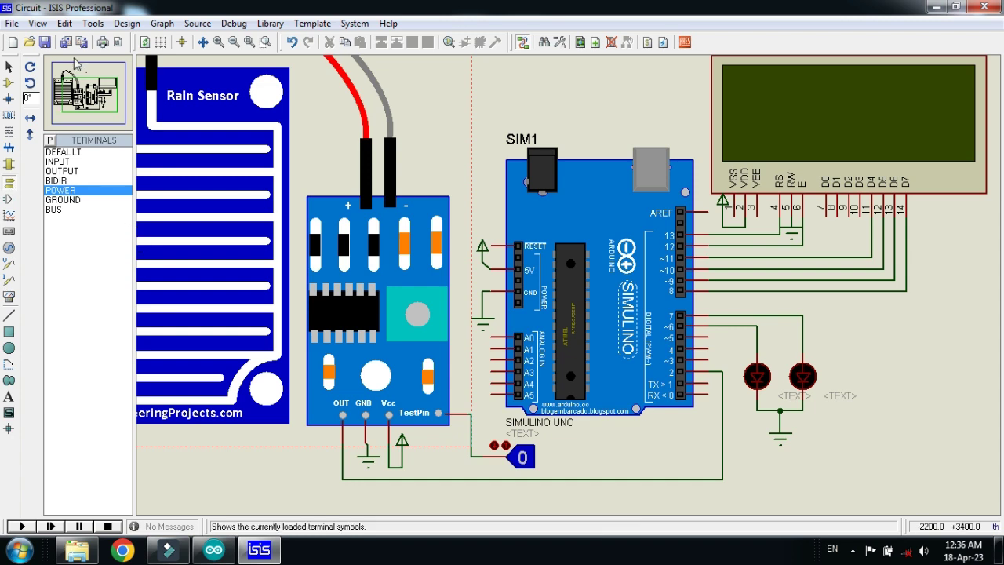
left_click(45, 42)
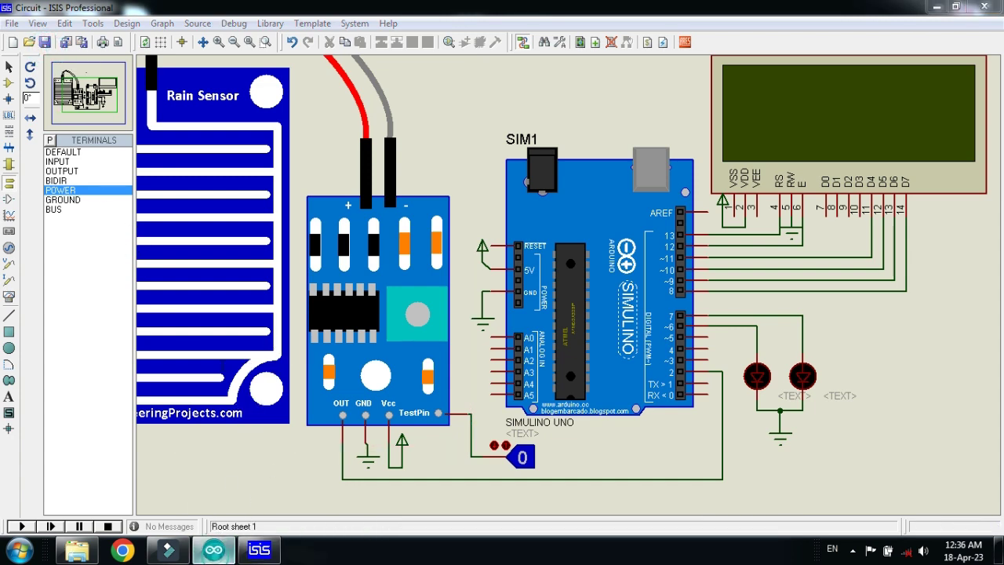
- Switch to the Arduino IDE and compile the Code sketch
left_click(213, 550)
left_click(12, 43)
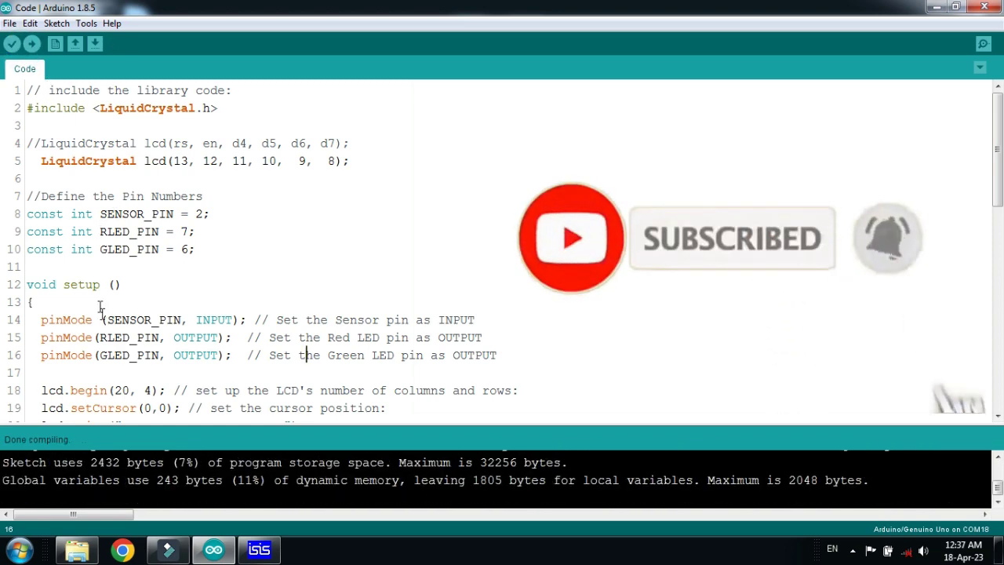
scroll(99, 305, "down", 5)
scroll(180, 399, "up", 5)
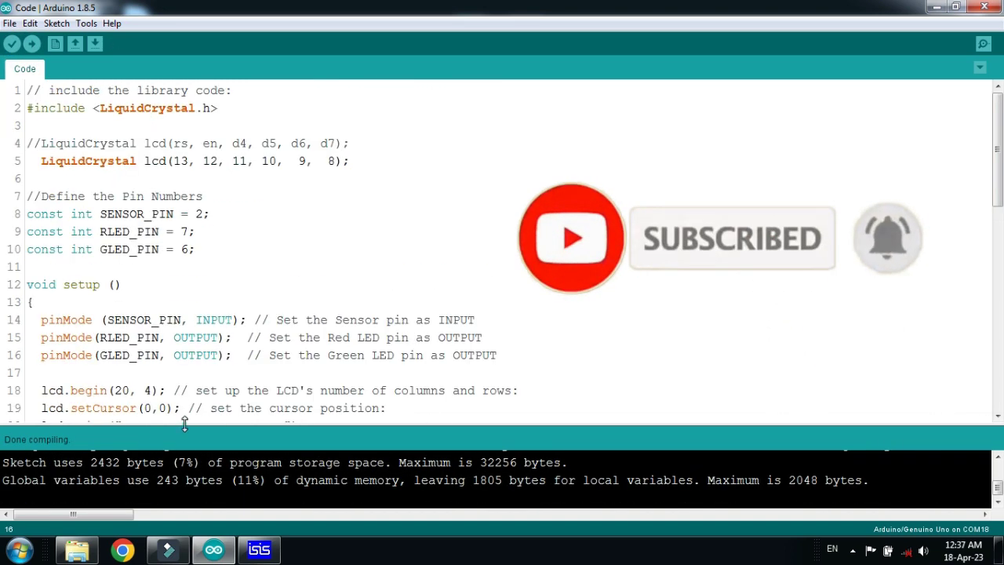
- Copy the full path of the generated Code.ino.hex file from the compiler output
left_click_drag(185, 423, 160, 320)
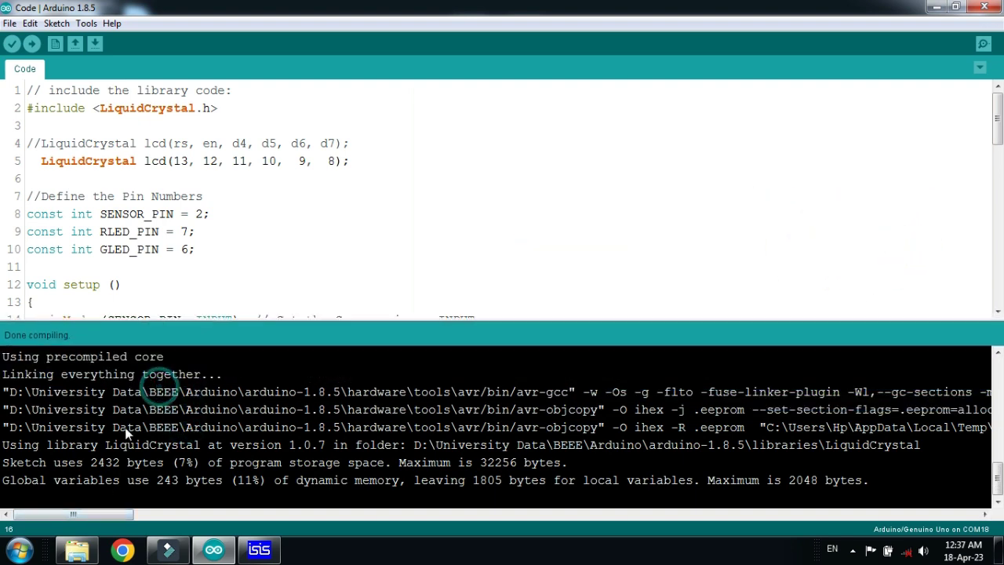
left_click_drag(115, 513, 248, 515)
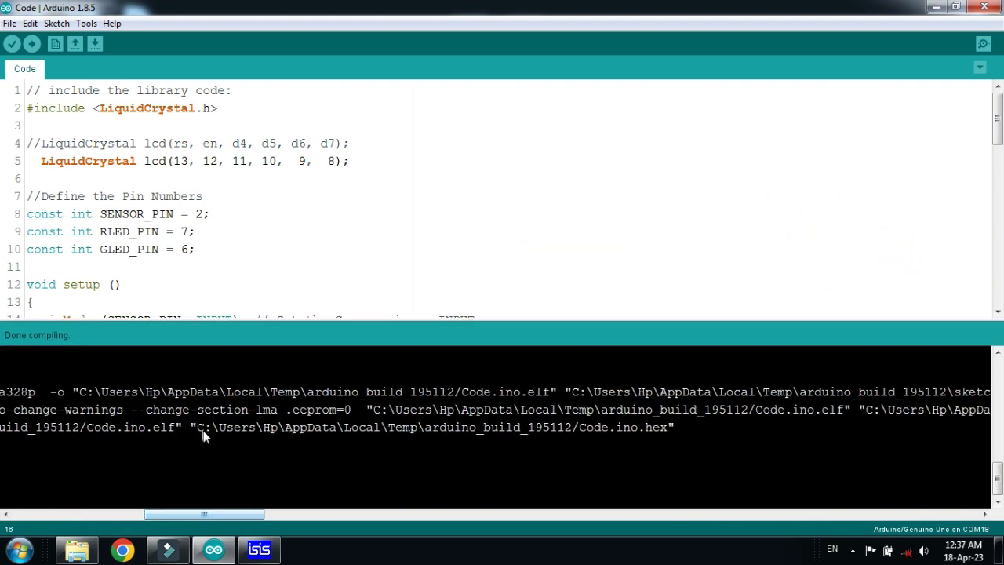
left_click_drag(202, 428, 239, 428)
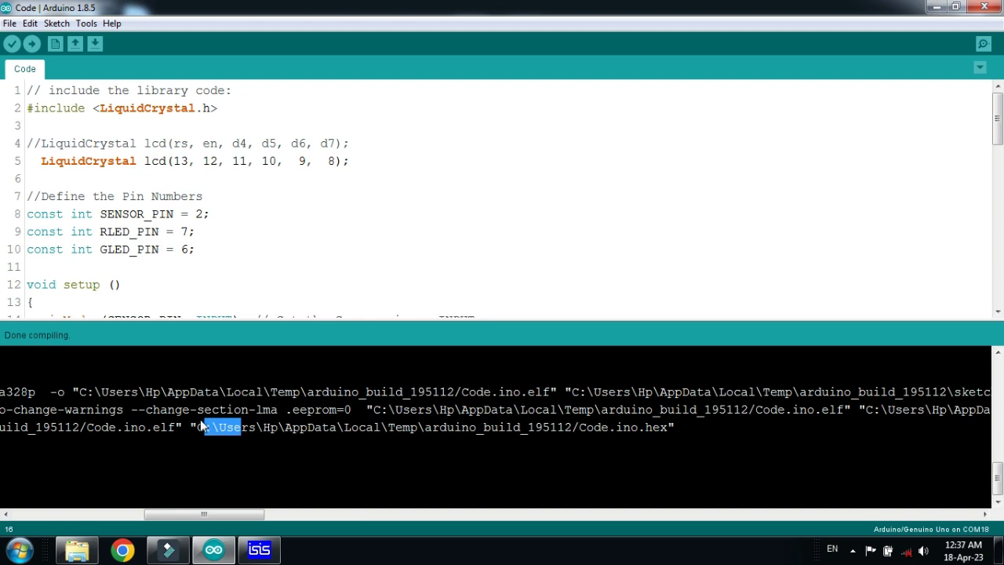
left_click_drag(320, 427, 665, 429)
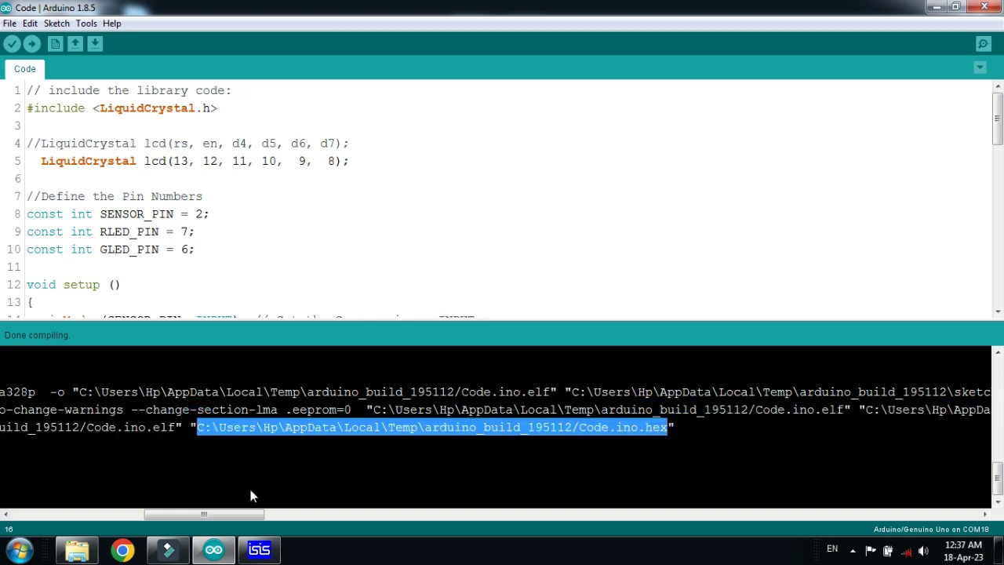
- Switch to Proteus ISIS and set the SIMULINO UNO's program file to the copied Code.ino.hex path
left_click(273, 553)
right_click(598, 151)
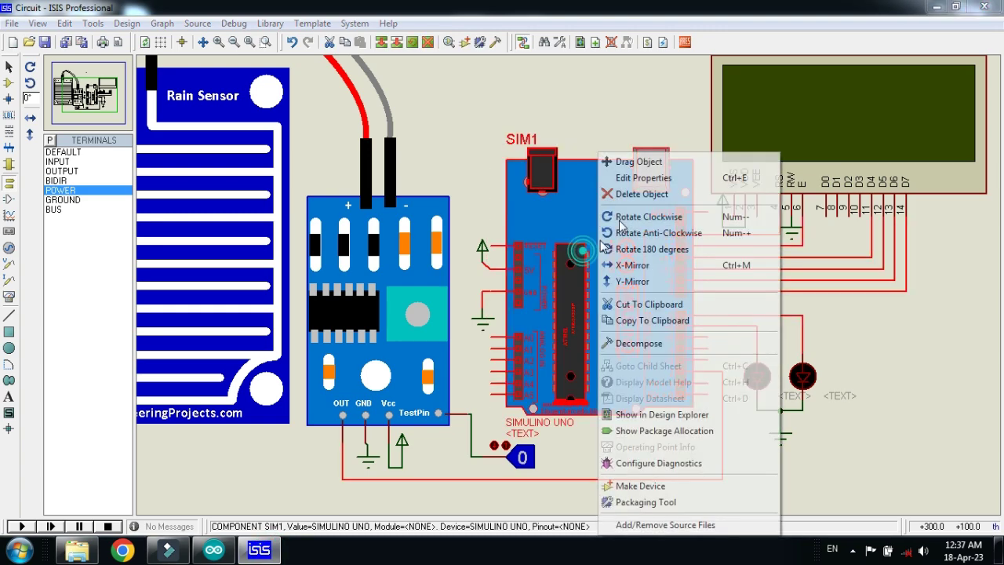
left_click(622, 179)
right_click(519, 132)
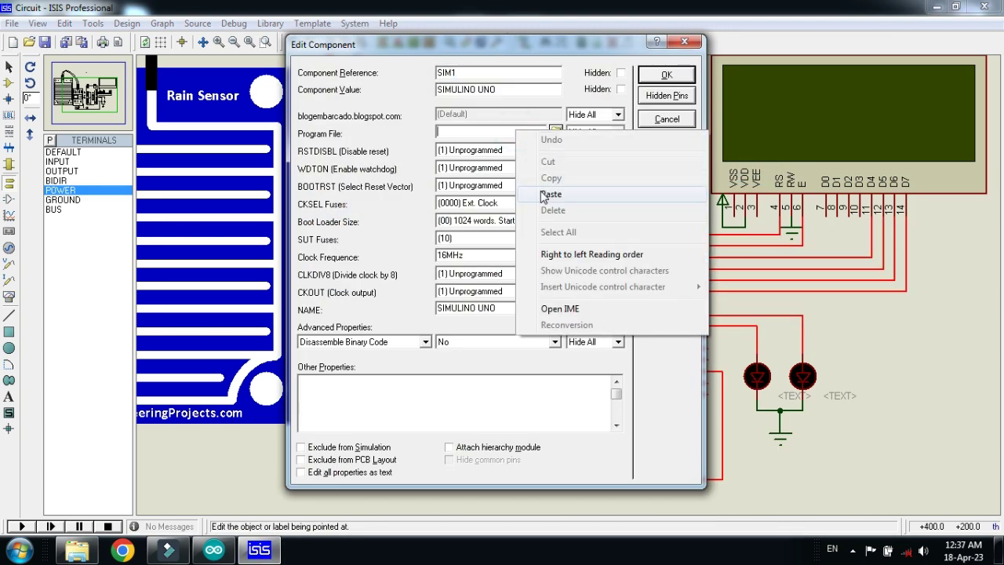
left_click(540, 195)
left_click(666, 75)
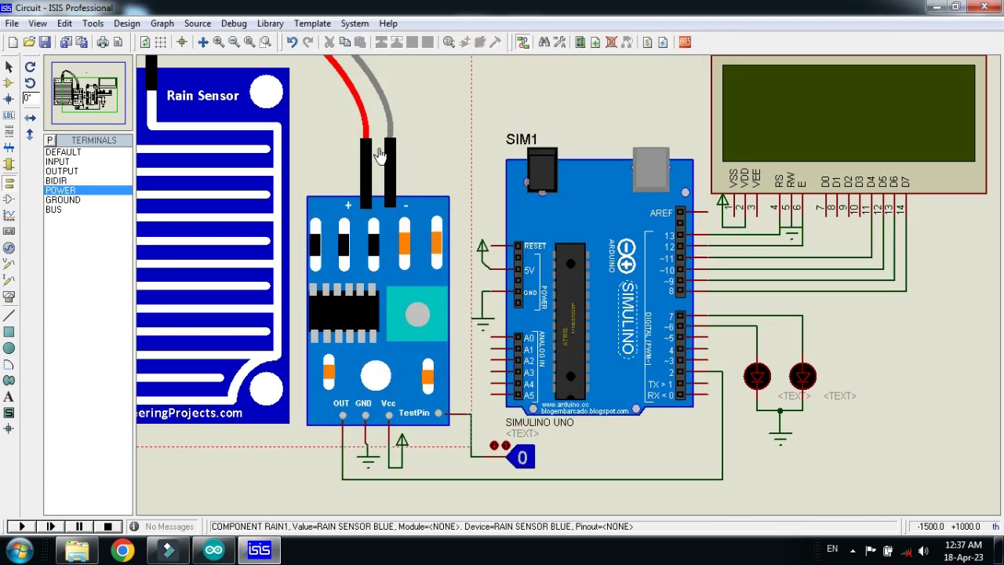
- Set the rain sensor's program file to RainSensorsTEP.HEX from the Rain Sensor Library for Proteus folder
right_click(267, 119)
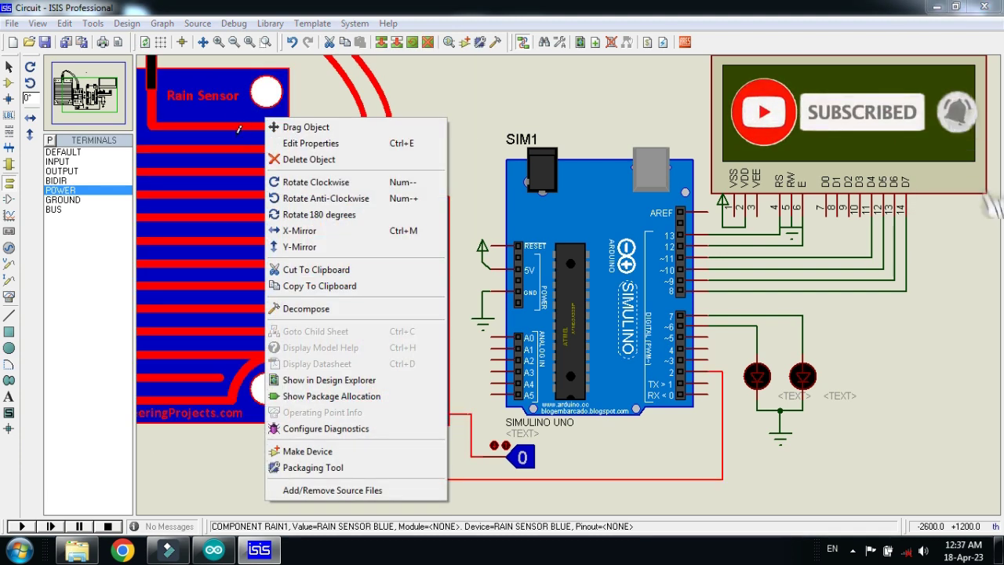
left_click(322, 144)
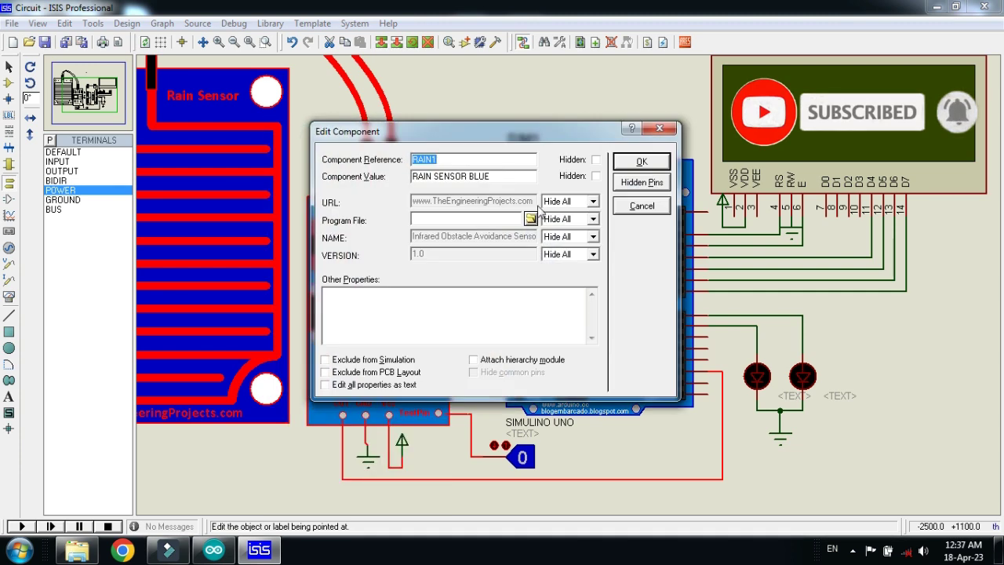
left_click(531, 220)
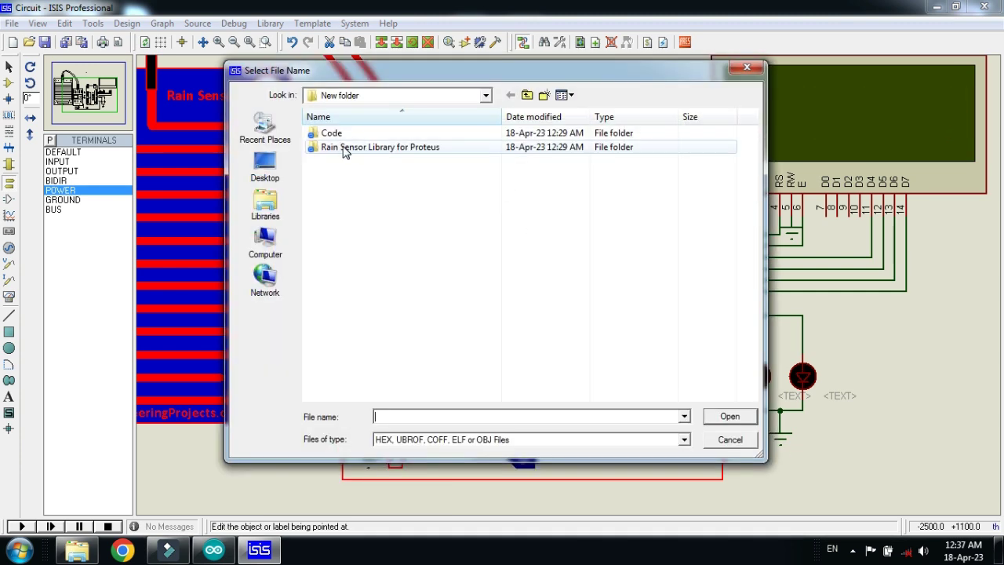
left_click(406, 152)
double_click(407, 150)
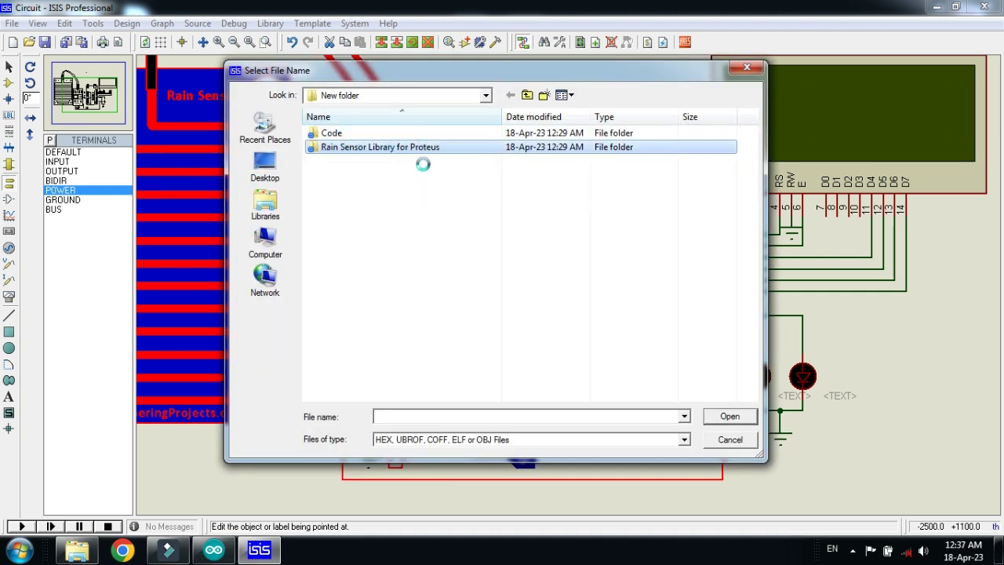
right_click(405, 147)
left_click(439, 179)
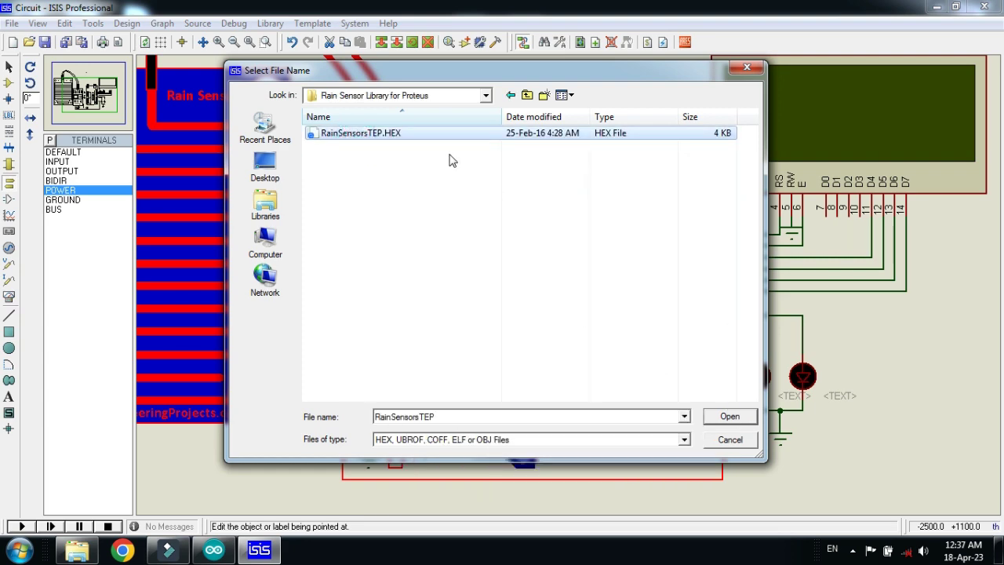
left_click(730, 416)
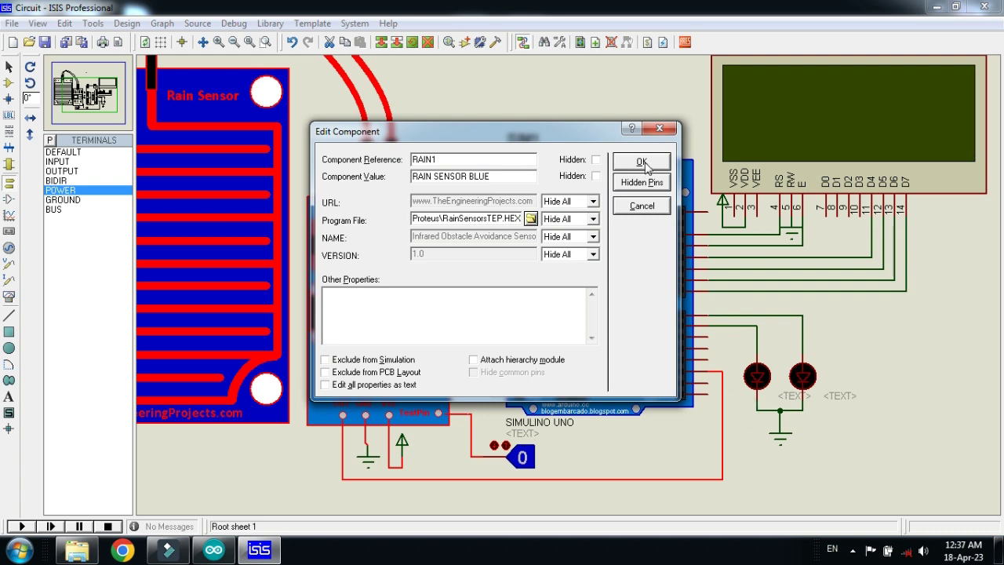
left_click(642, 162)
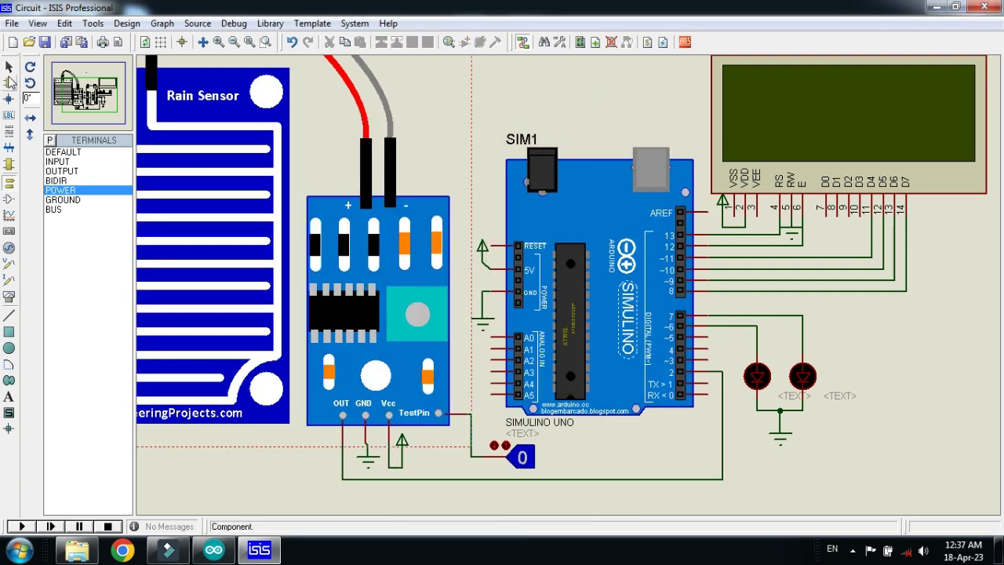
- Run the simulation and toggle the logic state on the rain sensor's TestPin between 0 and 1 several times, ending at 0
left_click(23, 526)
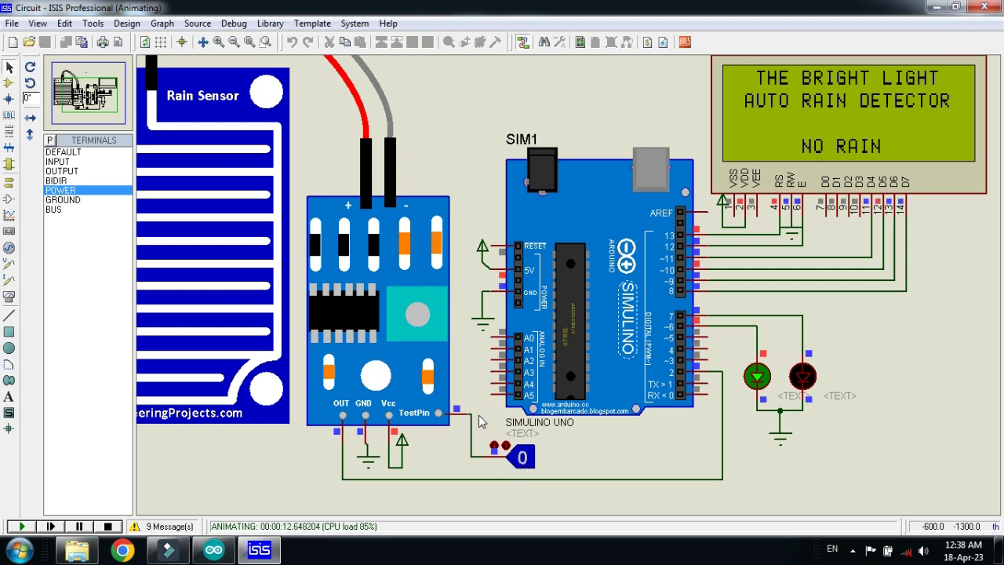
left_click(523, 457)
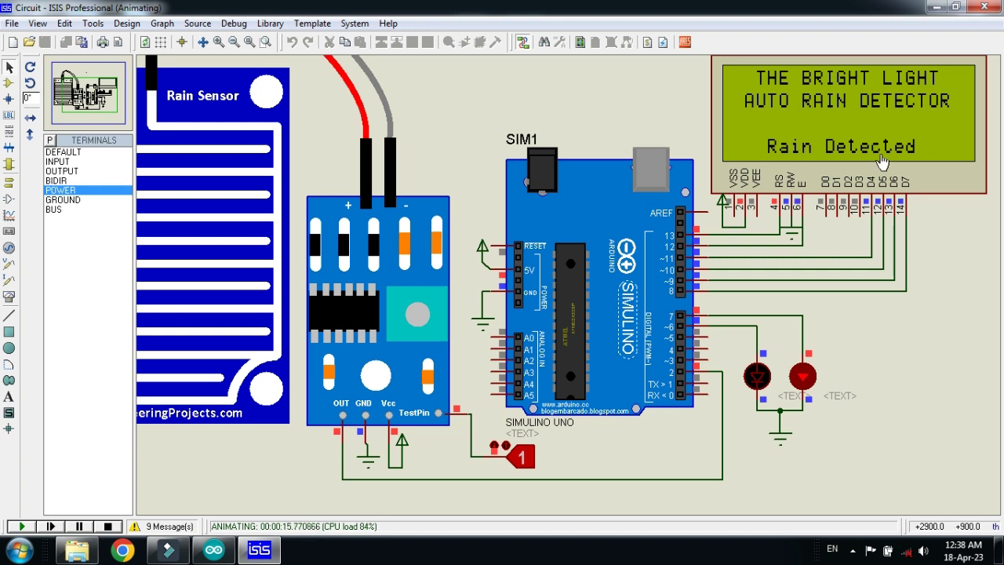
left_click(521, 458)
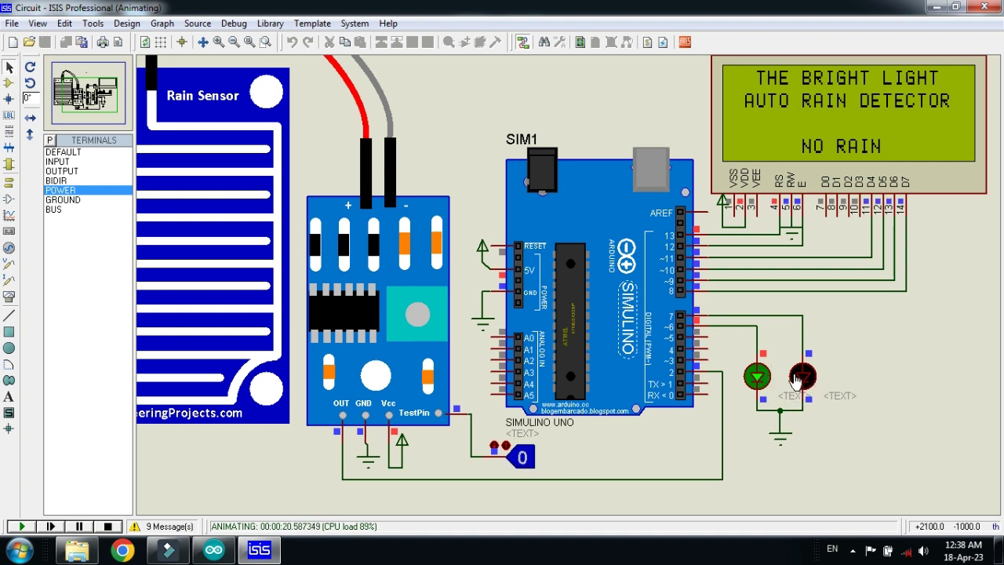
left_click(521, 457)
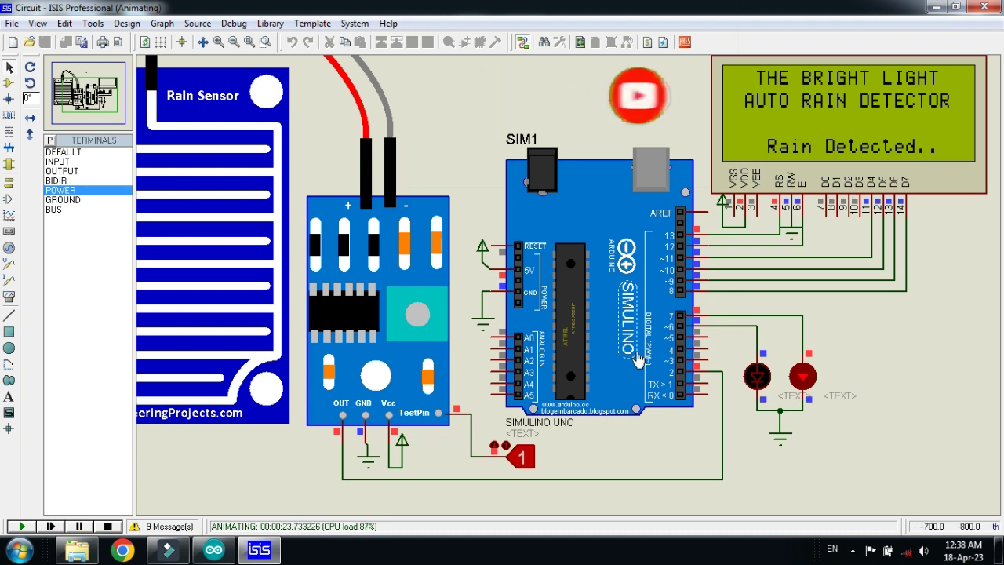
left_click(527, 461)
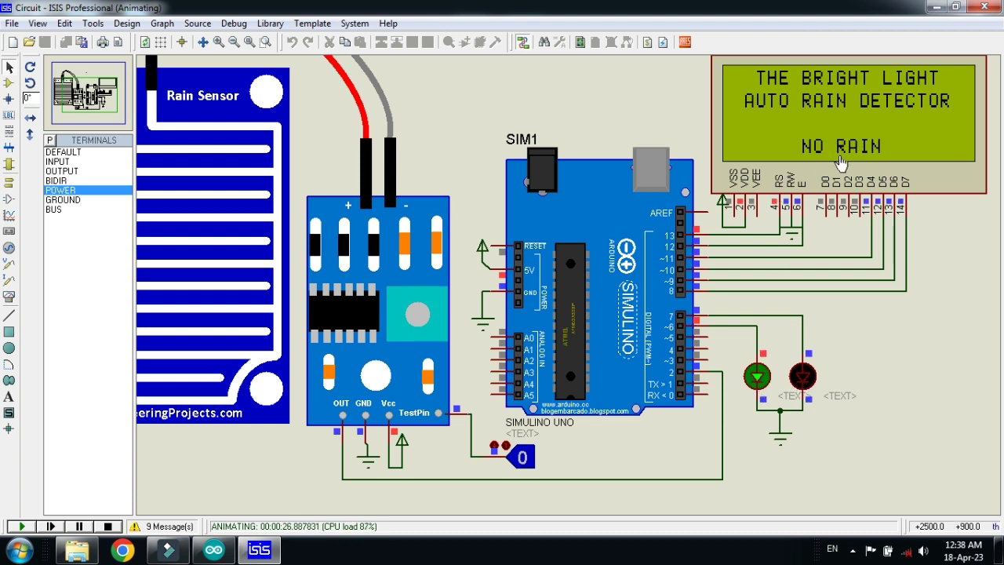
left_click(530, 462)
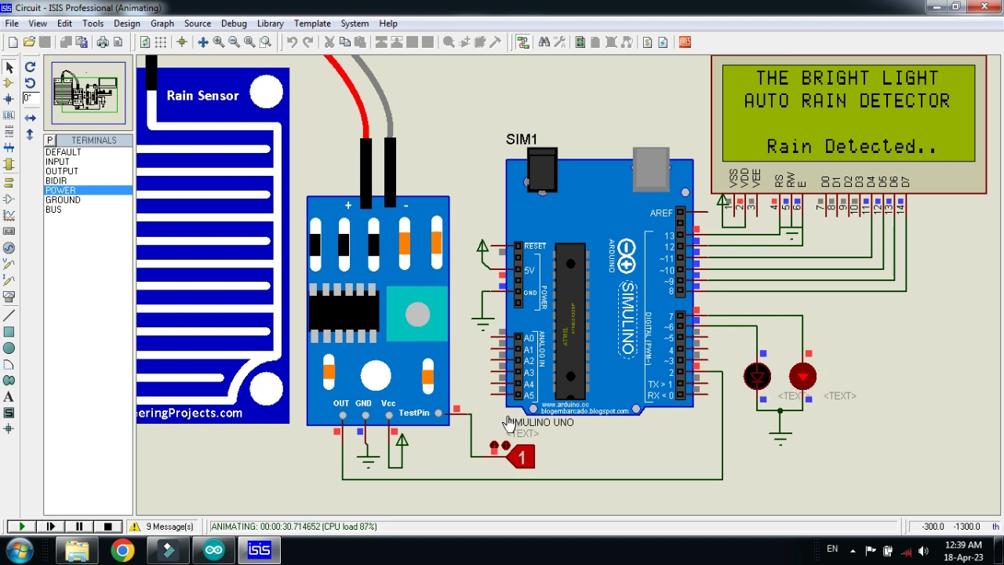
left_click(521, 458)
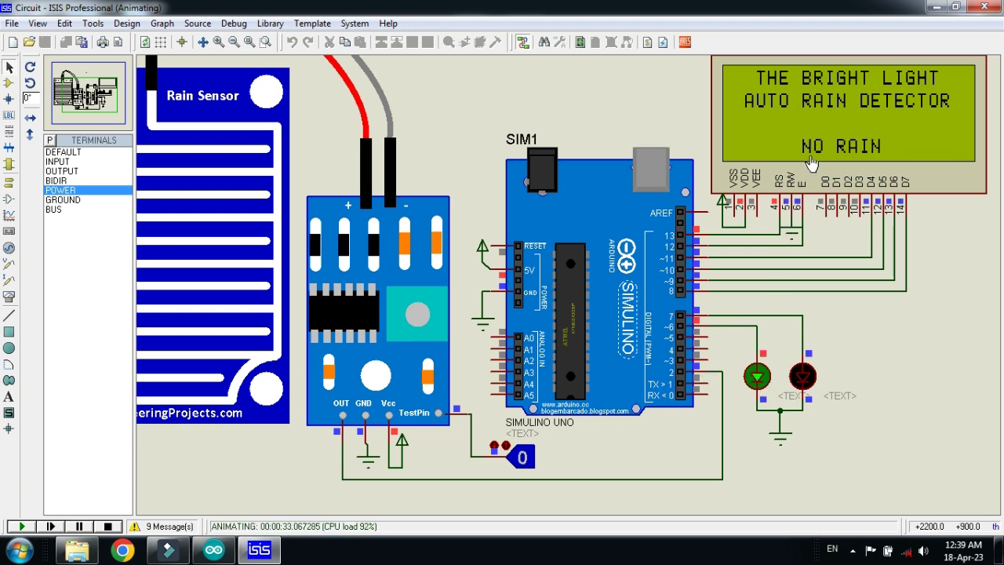
scroll(838, 232, "down", 1)
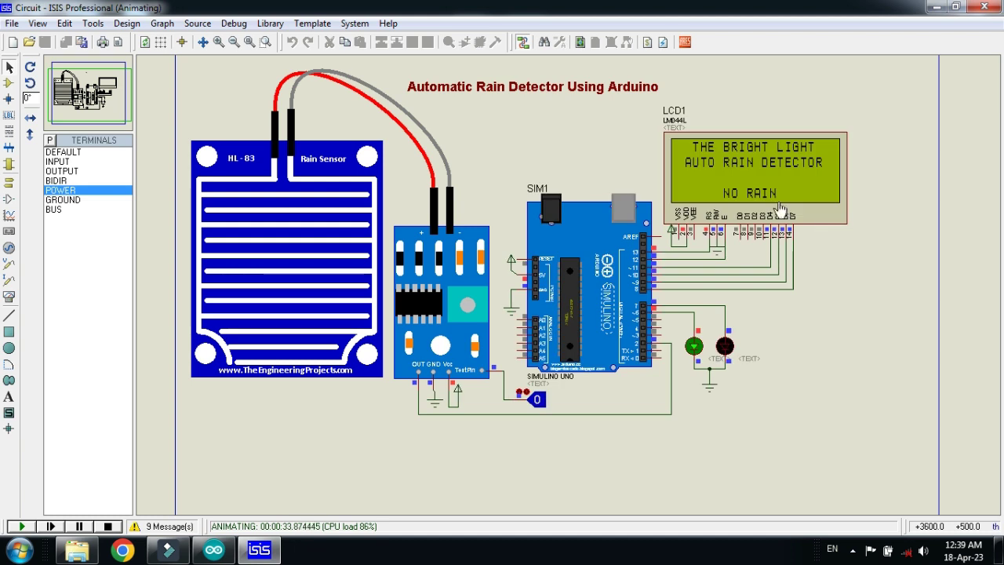